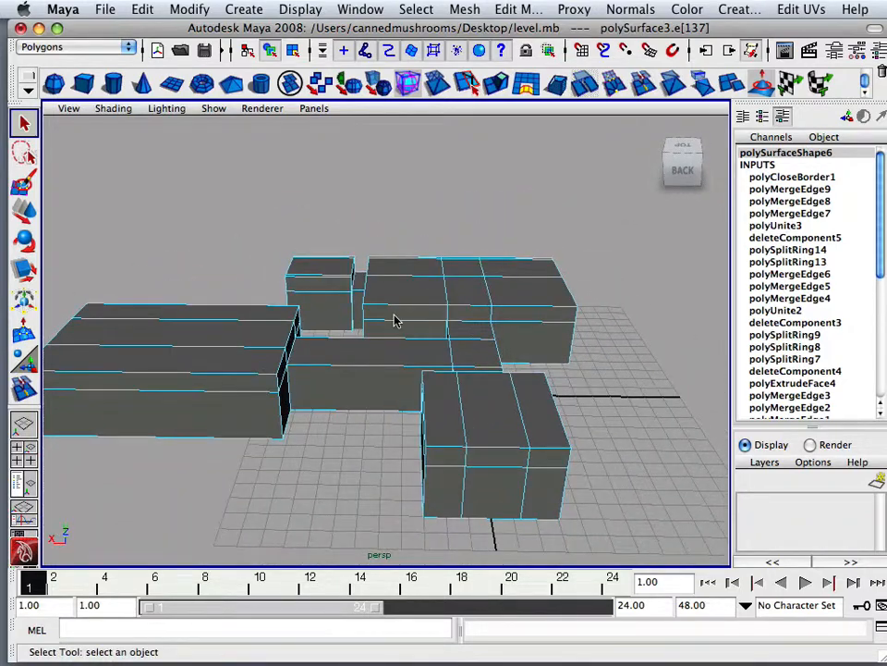
# Step: Open the UV Texture Editor and place its window beside the level model with the whole UV layout in view
pyautogui.scroll(3, 395, 317)
pyautogui.scroll(-2, 388, 317)
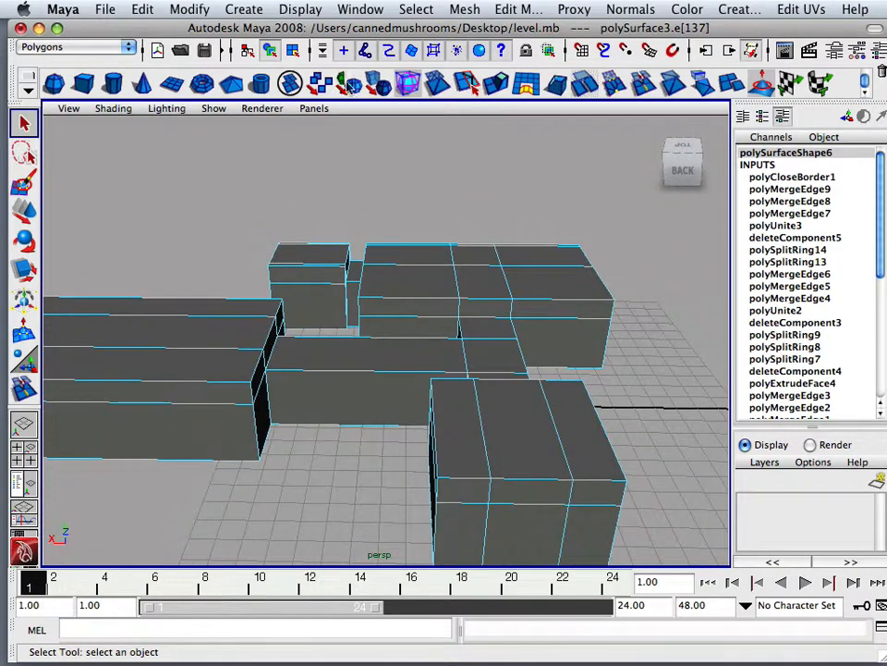
pyautogui.click(309, 8)
pyautogui.moveTo(349, 13)
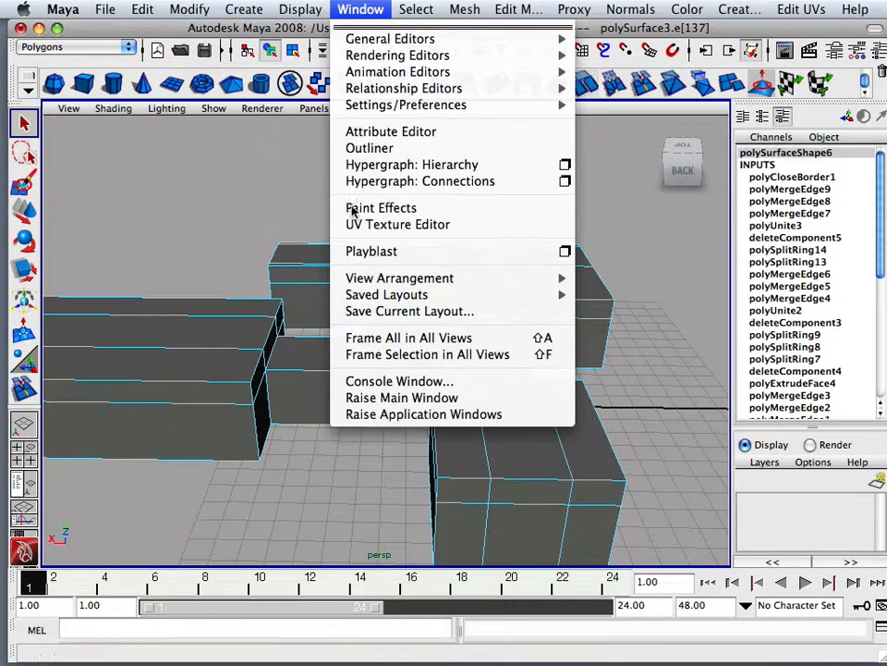
pyautogui.click(373, 229)
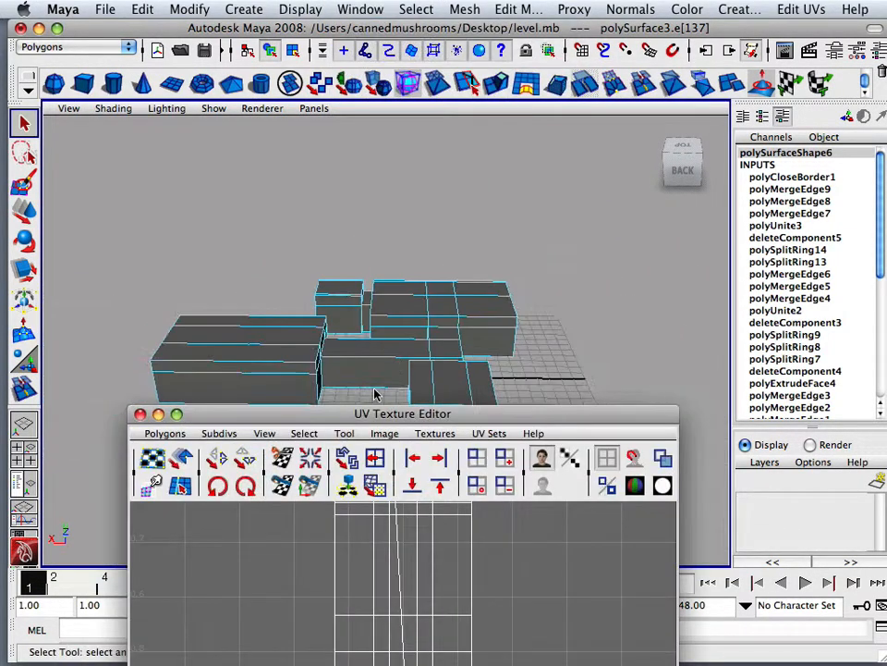
pyautogui.moveTo(369, 418); pyautogui.dragTo(382, 113)
pyautogui.scroll(-5, 380, 294)
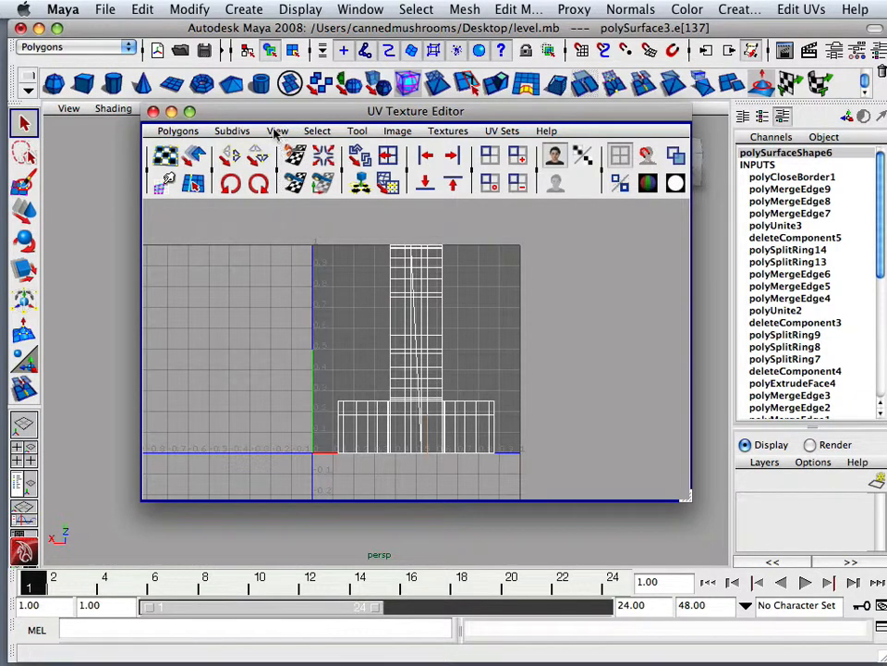
pyautogui.moveTo(269, 120); pyautogui.dragTo(556, 158)
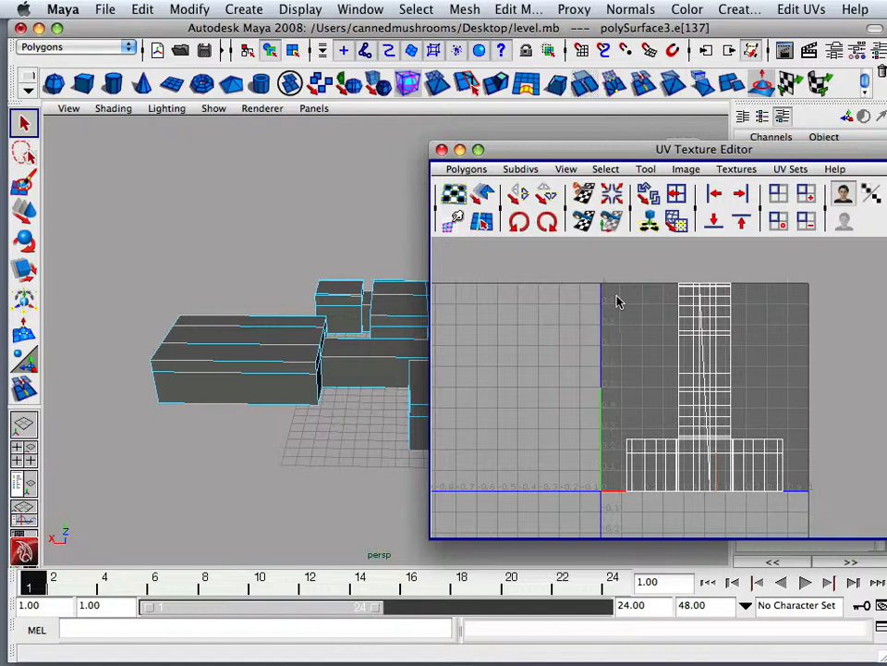
# Step: Examine the level mesh's UV layout and its position within the 0 to 1 texture space
pyautogui.scroll(3, 628, 305)
pyautogui.scroll(-1, 629, 305)
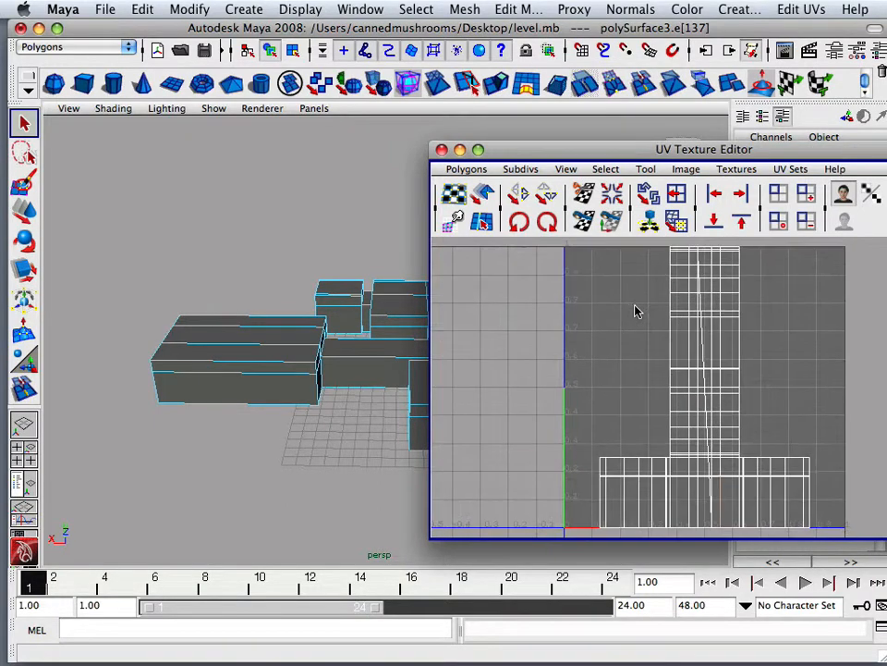
pyautogui.keyDown('alt'); pyautogui.moveTo(584, 299); pyautogui.dragTo(617, 399, button='middle'); pyautogui.keyUp('alt')
pyautogui.scroll(5, 554, 385)
pyautogui.scroll(2, 789, 400)
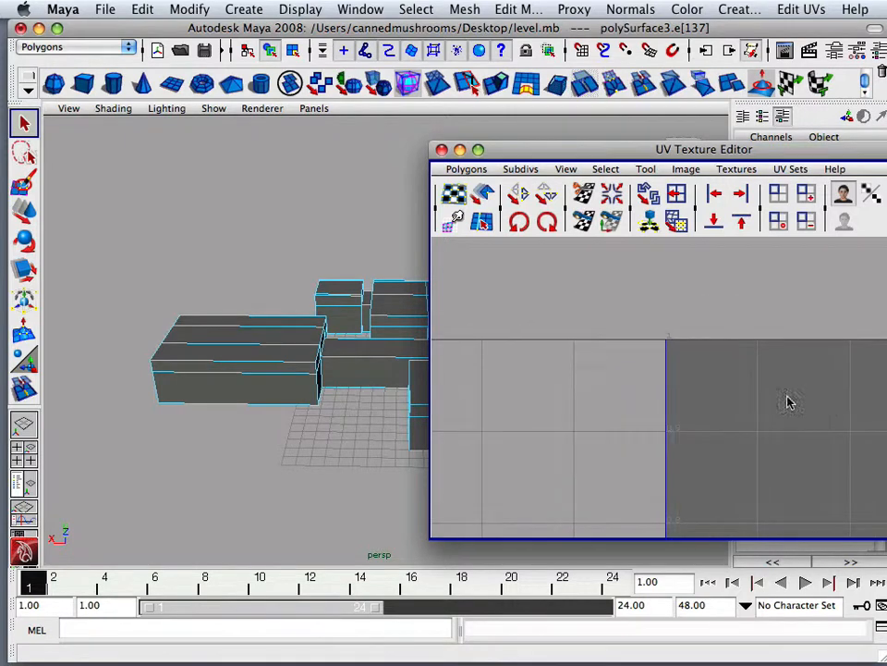
pyautogui.scroll(3, 705, 383)
pyautogui.scroll(-1, 713, 377)
pyautogui.keyDown('alt'); pyautogui.moveTo(713, 377); pyautogui.dragTo(647, 362, button='middle'); pyautogui.keyUp('alt')
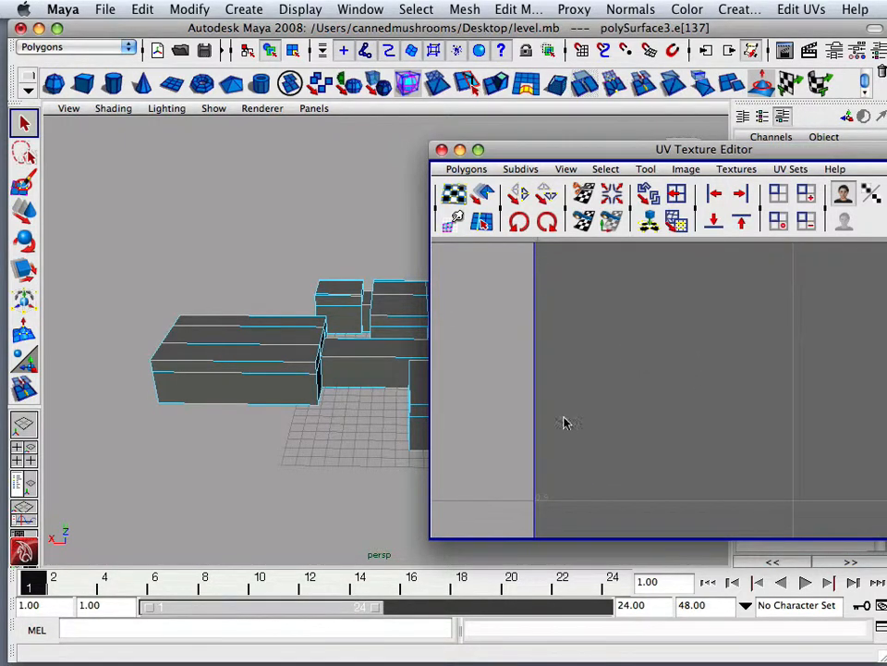
pyautogui.keyDown('alt'); pyautogui.moveTo(781, 343); pyautogui.dragTo(469, 342, button='middle'); pyautogui.keyUp('alt')
pyautogui.keyDown('alt'); pyautogui.moveTo(767, 348); pyautogui.dragTo(568, 375, button='middle'); pyautogui.keyUp('alt')
pyautogui.keyDown('alt'); pyautogui.moveTo(717, 432); pyautogui.dragTo(672, 324, button='right'); pyautogui.keyUp('alt')
pyautogui.keyDown('alt'); pyautogui.moveTo(715, 416); pyautogui.dragTo(592, 353, button='middle'); pyautogui.keyUp('alt')
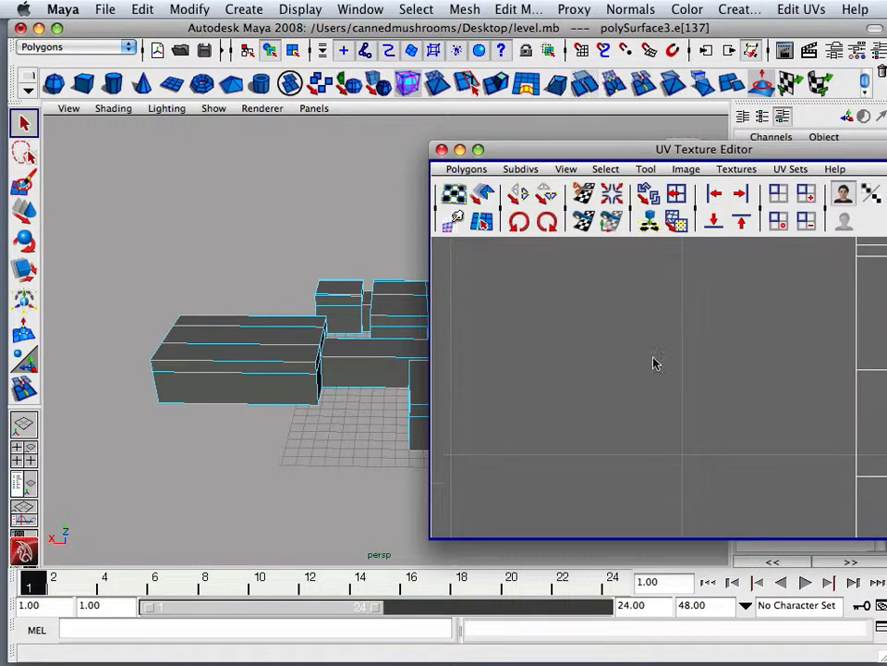
pyautogui.scroll(-3, 748, 378)
pyautogui.scroll(-6, 747, 380)
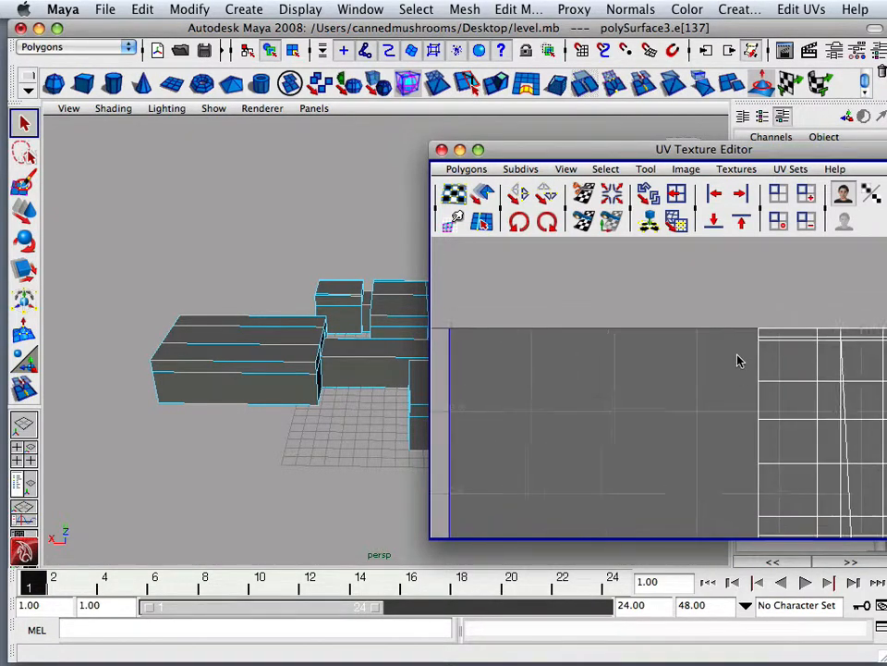
pyautogui.keyDown('alt'); pyautogui.moveTo(764, 411); pyautogui.dragTo(529, 379, button='middle'); pyautogui.keyUp('alt')
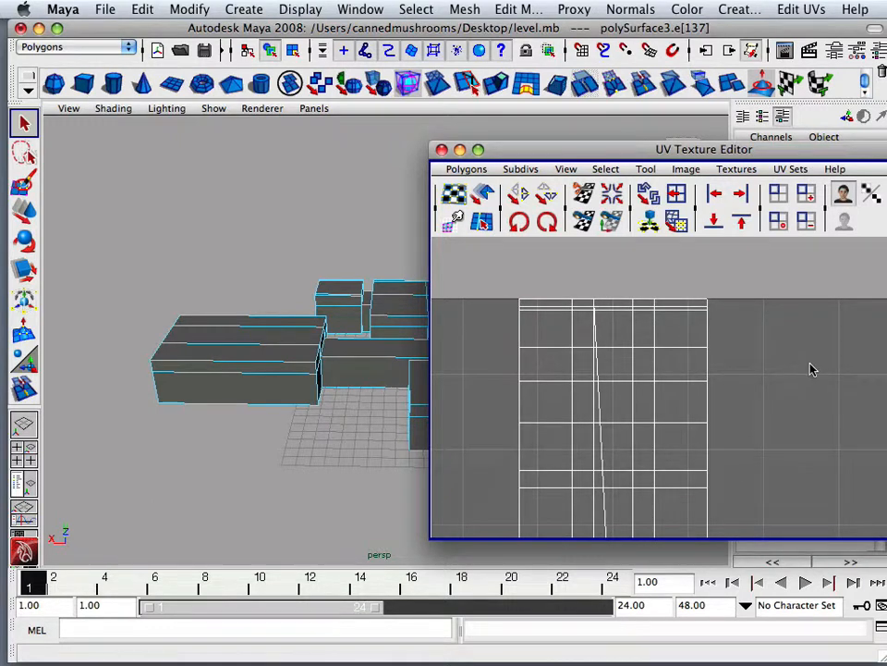
pyautogui.scroll(-5, 693, 421)
pyautogui.keyDown('alt'); pyautogui.moveTo(694, 420); pyautogui.dragTo(694, 336, button='middle'); pyautogui.keyUp('alt')
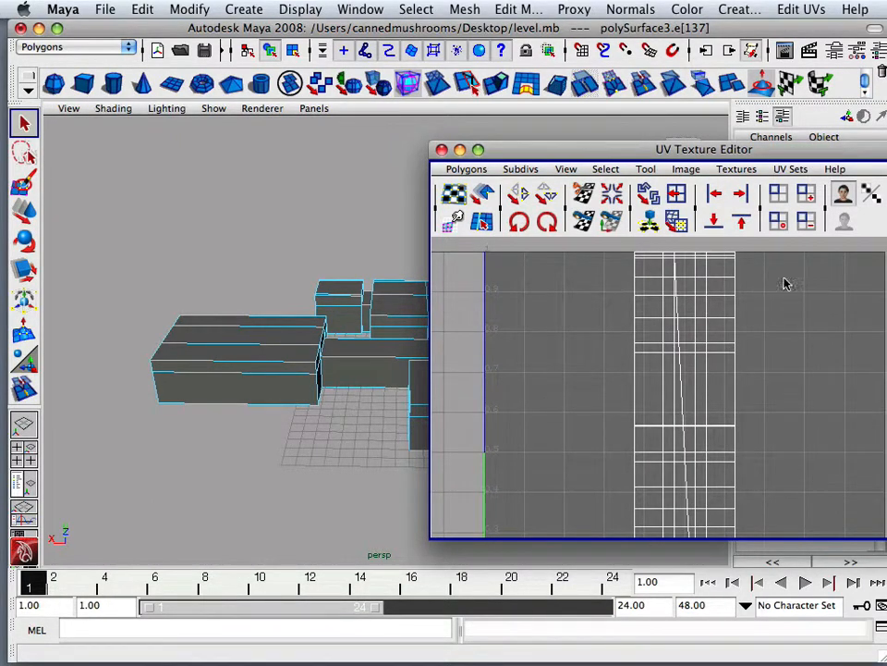
pyautogui.scroll(-2, 658, 485)
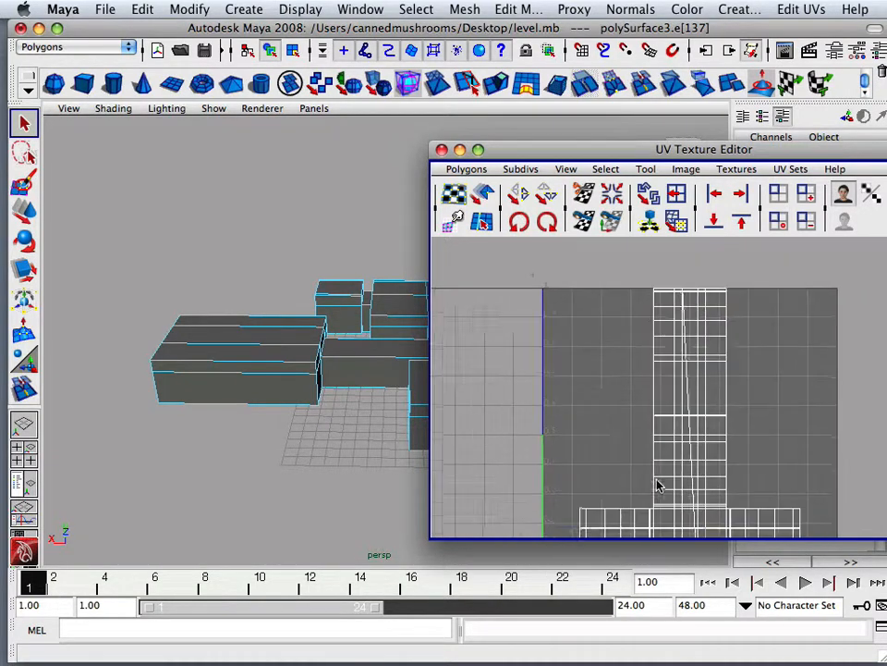
pyautogui.scroll(-1, 658, 485)
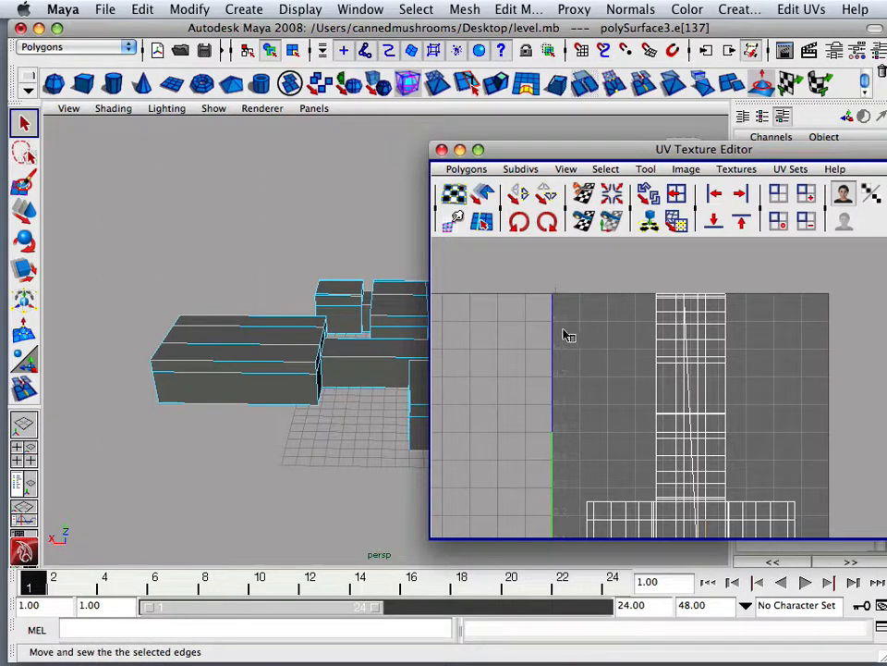
# Step: Clear the UV Texture Editor away from the model and inspect the level's rooms and corridors from all sides
pyautogui.moveTo(514, 154); pyautogui.dragTo(773, 336)
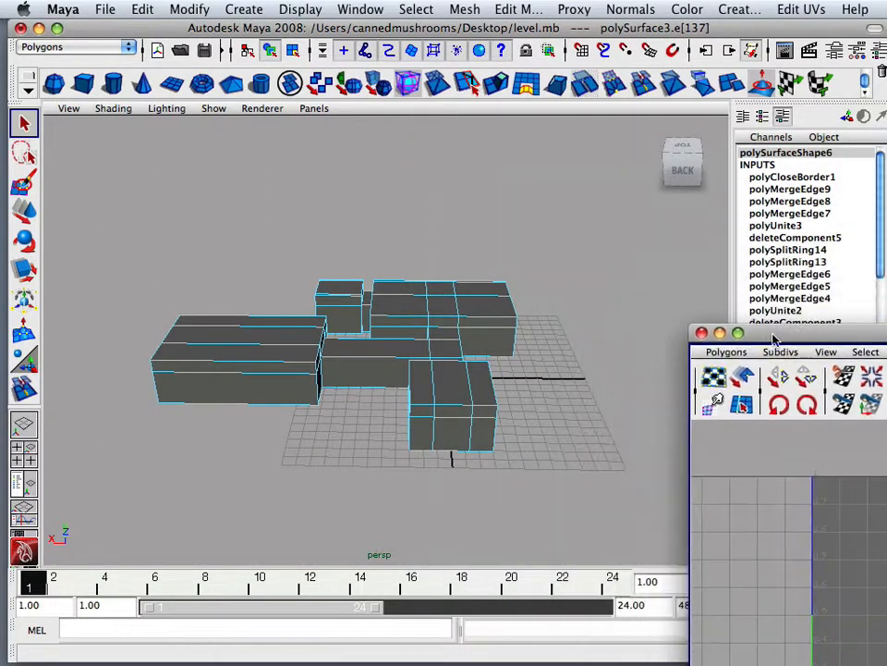
pyautogui.keyDown('alt'); pyautogui.moveTo(513, 328); pyautogui.dragTo(695, 331); pyautogui.keyUp('alt')
pyautogui.scroll(5, 418, 338)
pyautogui.click(736, 330)
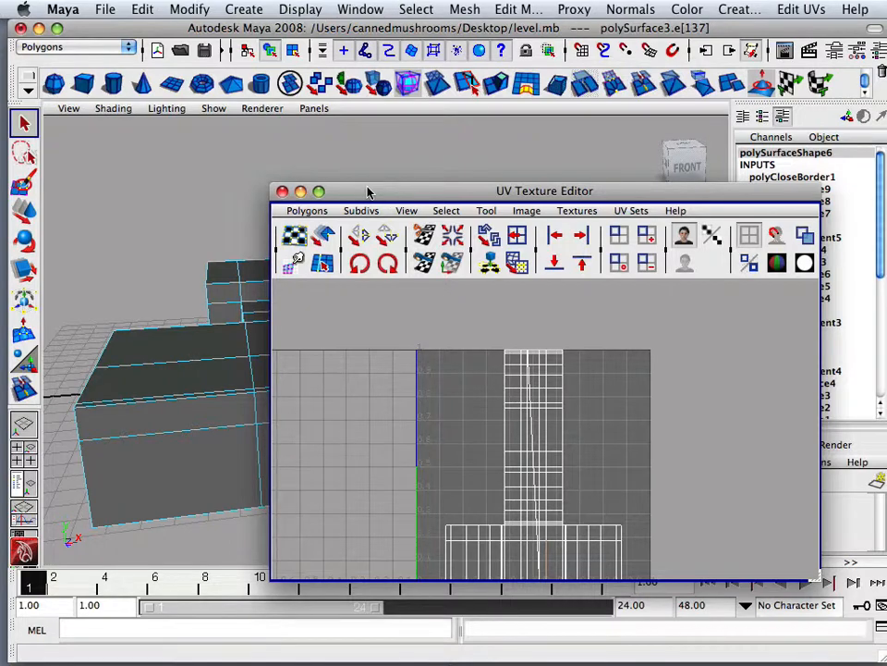
pyautogui.moveTo(367, 192); pyautogui.dragTo(705, 204)
pyautogui.scroll(-5, 350, 249)
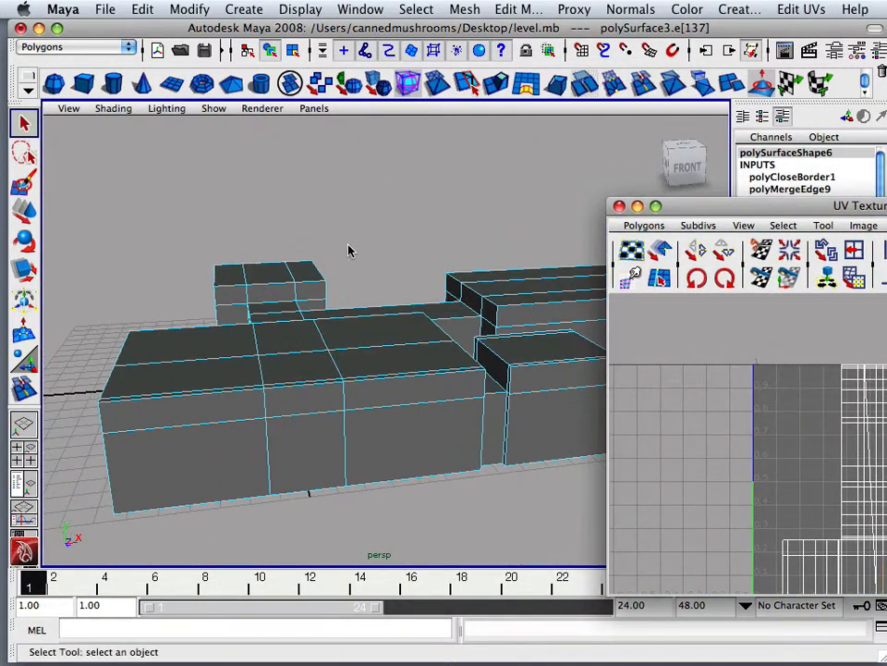
pyautogui.keyDown('alt'); pyautogui.moveTo(288, 249); pyautogui.dragTo(208, 269); pyautogui.keyUp('alt')
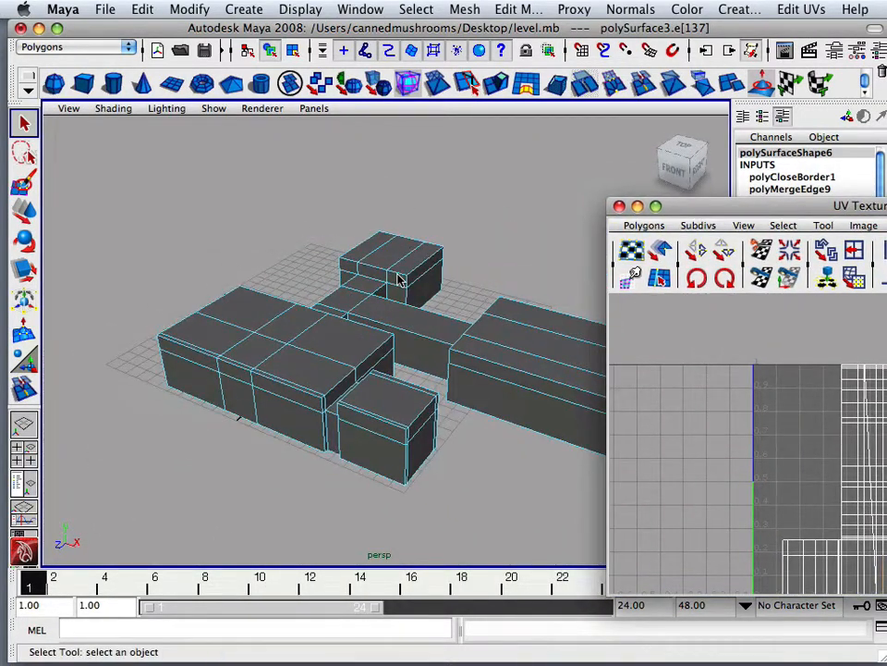
pyautogui.keyDown('alt'); pyautogui.moveTo(393, 278); pyautogui.dragTo(288, 260); pyautogui.keyUp('alt')
pyautogui.scroll(3, 328, 275)
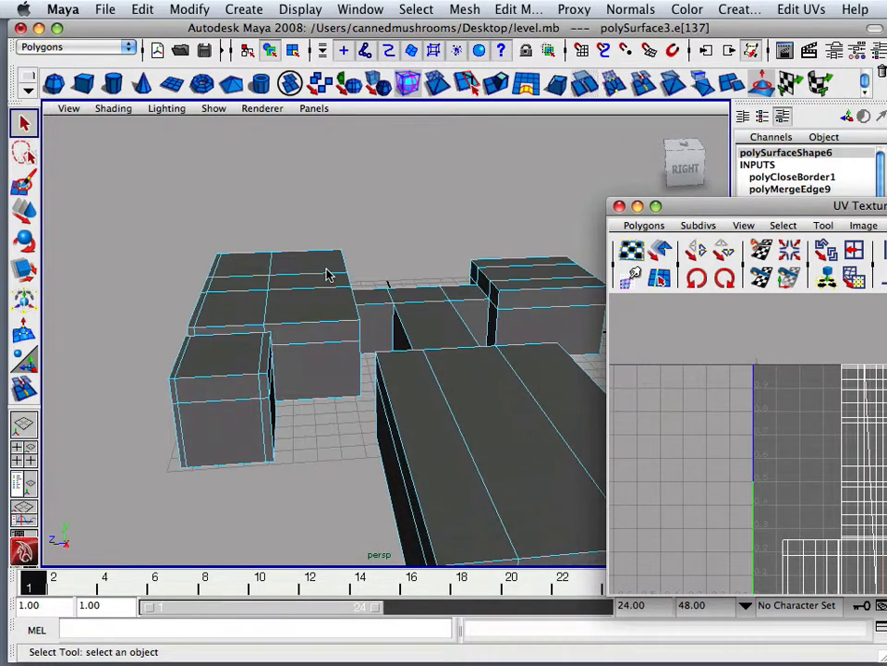
pyautogui.keyDown('alt'); pyautogui.moveTo(404, 286); pyautogui.dragTo(288, 283); pyautogui.keyUp('alt')
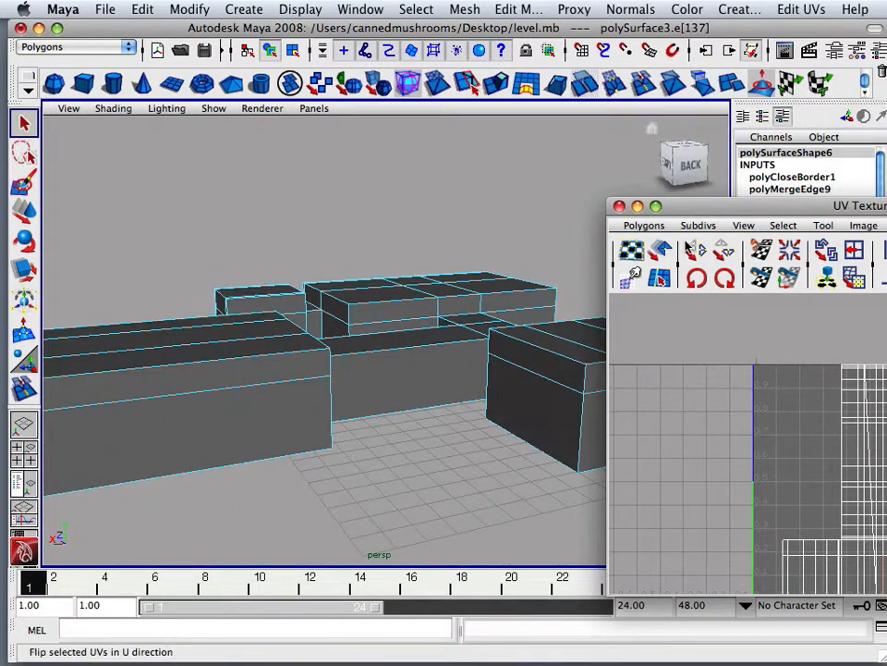
pyautogui.moveTo(705, 212); pyautogui.dragTo(371, 164)
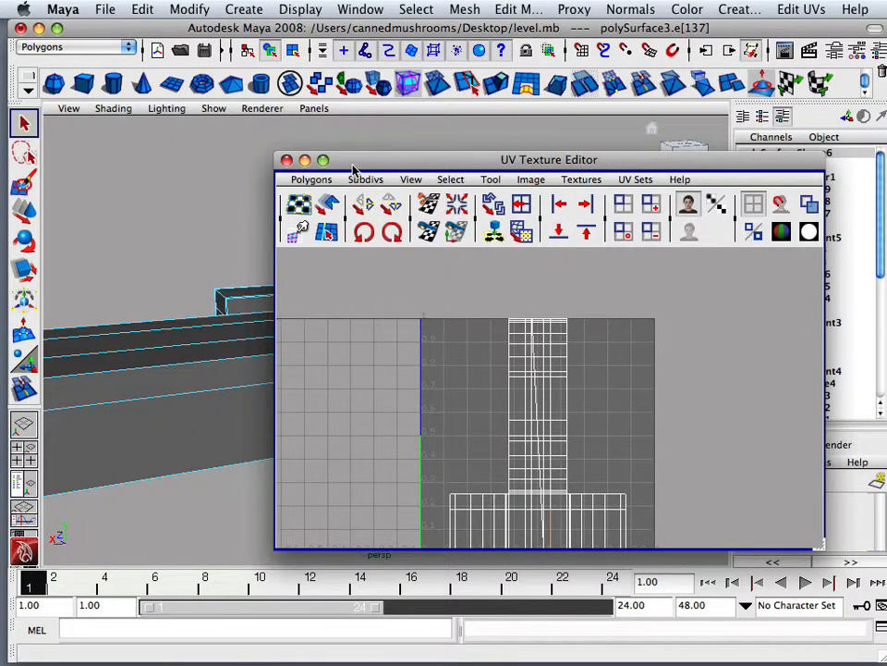
pyautogui.moveTo(352, 169); pyautogui.dragTo(643, 356)
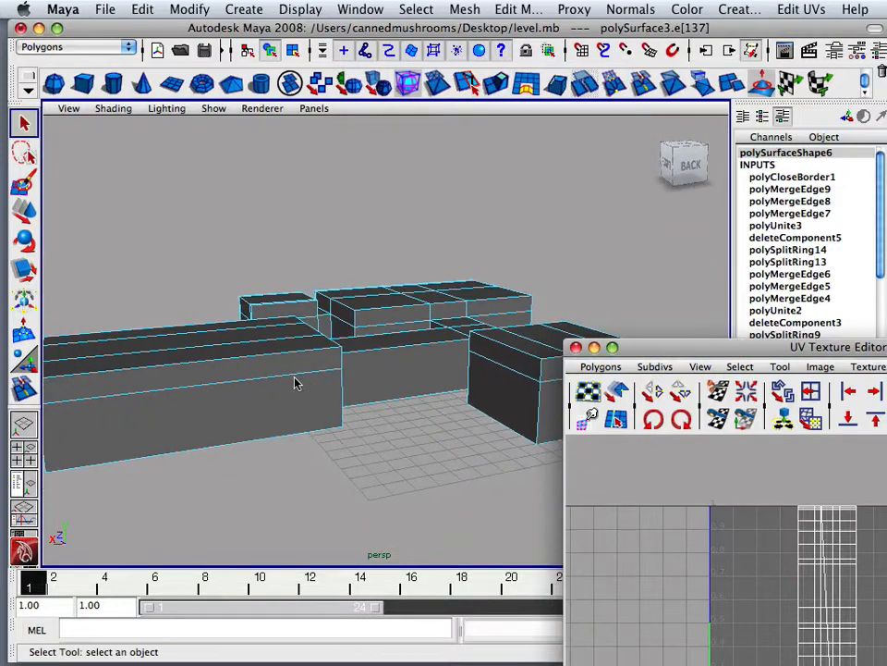
pyautogui.keyDown('alt'); pyautogui.moveTo(258, 382); pyautogui.dragTo(419, 407); pyautogui.keyUp('alt')
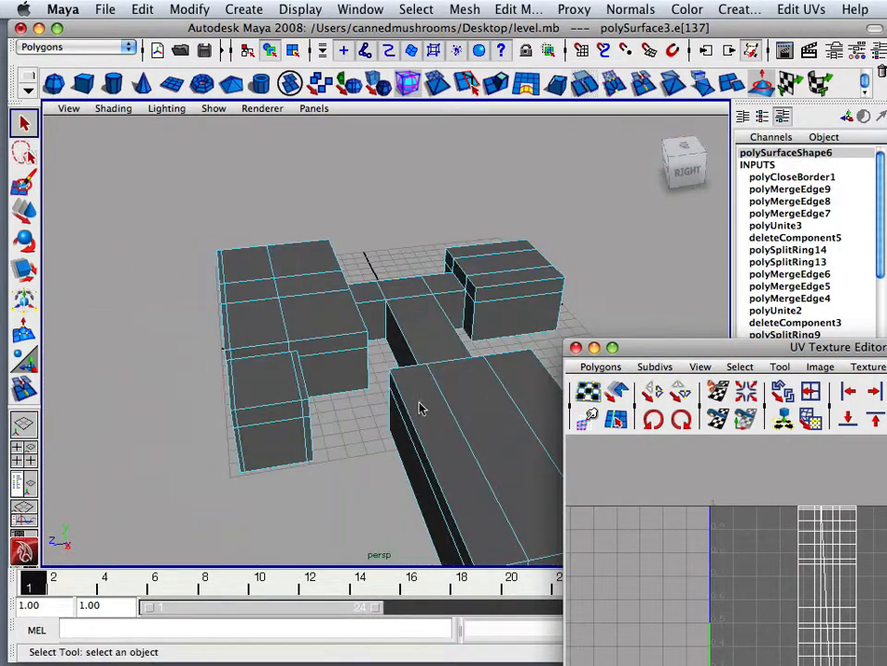
pyautogui.keyDown('alt'); pyautogui.moveTo(329, 363); pyautogui.dragTo(222, 382); pyautogui.keyUp('alt')
pyautogui.scroll(5, 383, 383)
pyautogui.scroll(-3, 397, 383)
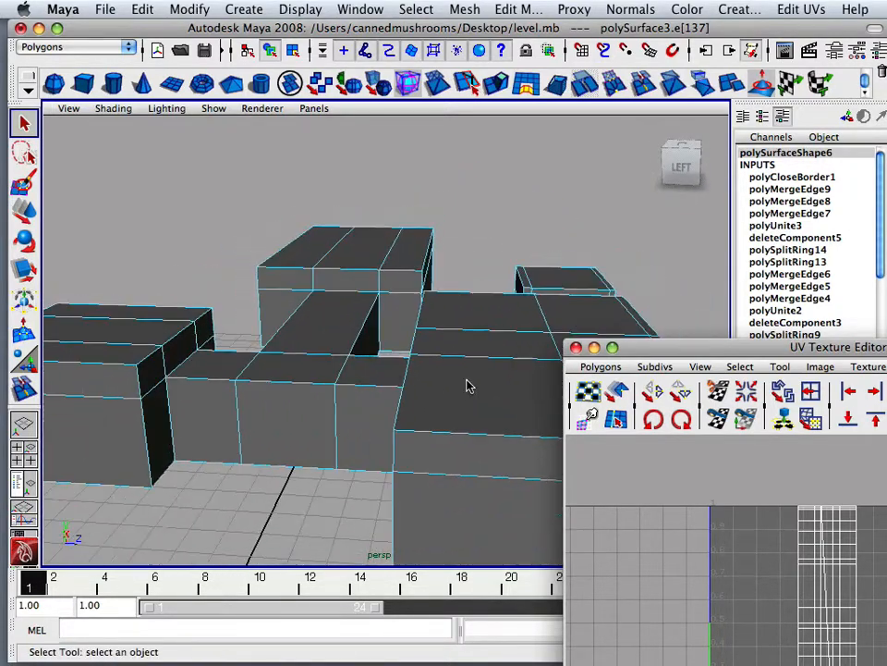
pyautogui.keyDown('alt'); pyautogui.moveTo(468, 385); pyautogui.dragTo(417, 388); pyautogui.keyUp('alt')
pyautogui.scroll(3, 416, 381)
# Step: Open the Hypershade and enlarge its window to give the material list and work area more room
pyautogui.click(342, 8)
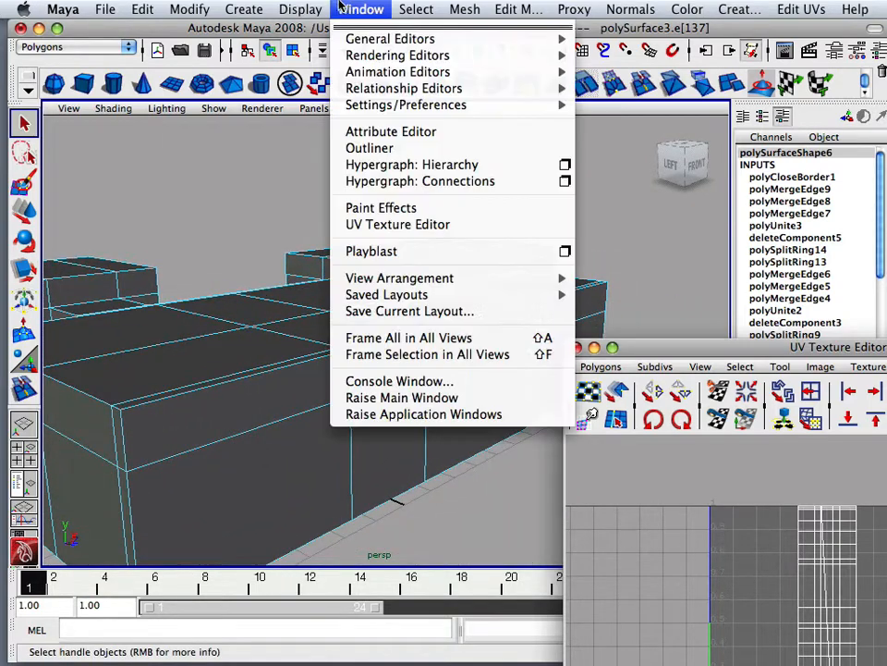
pyautogui.moveTo(368, 74)
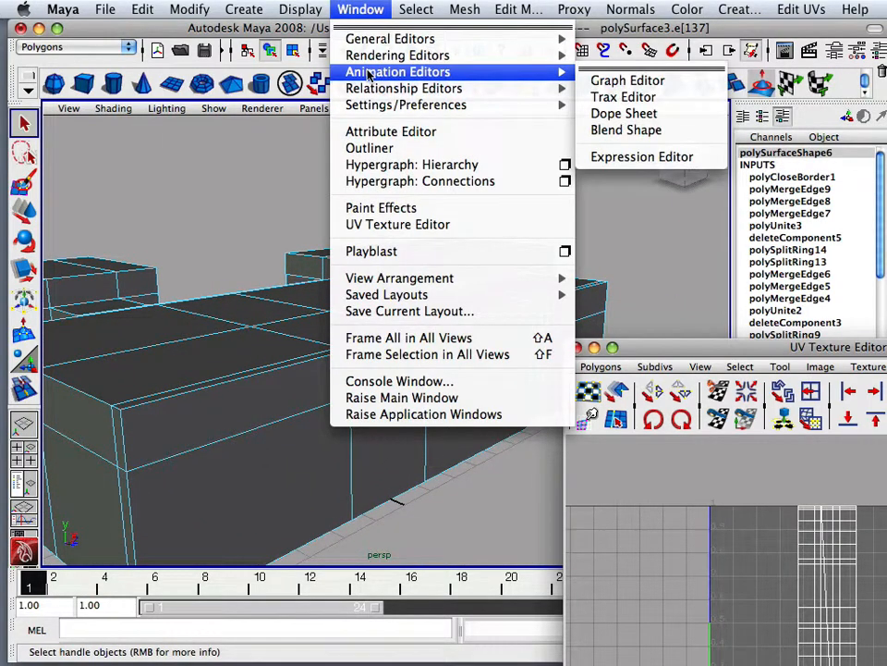
pyautogui.moveTo(508, 59)
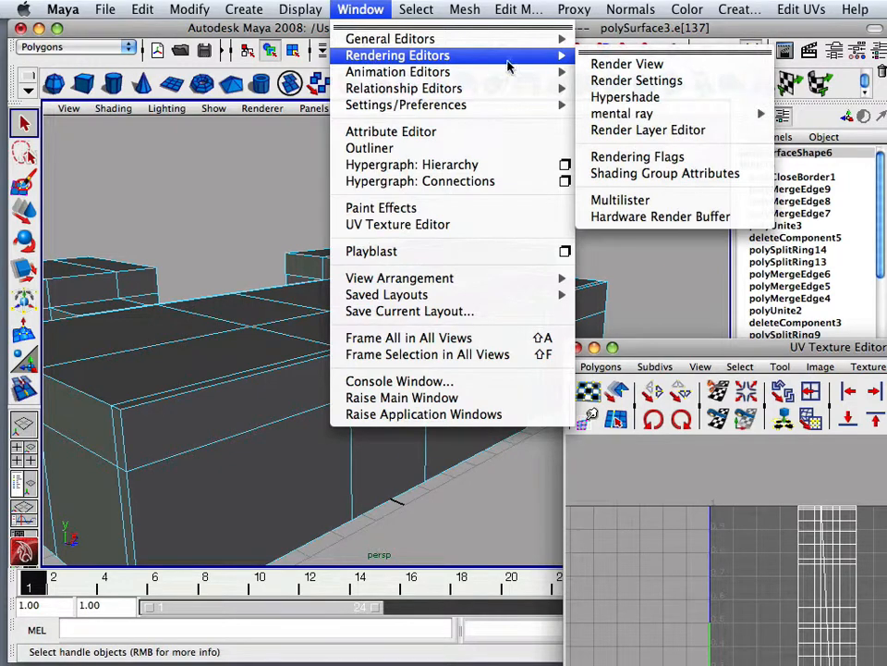
pyautogui.click(615, 98)
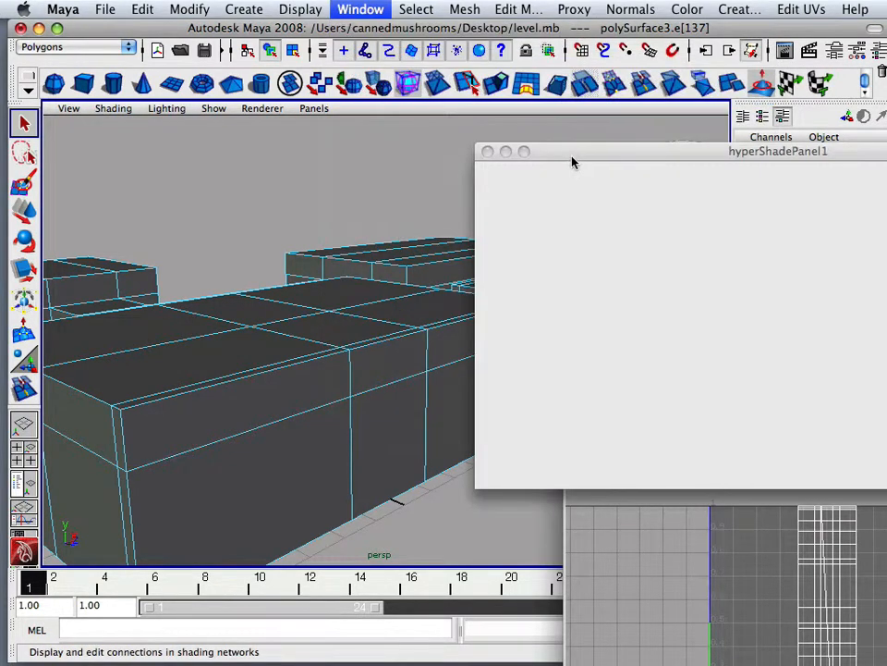
pyautogui.moveTo(561, 155); pyautogui.dragTo(139, 65)
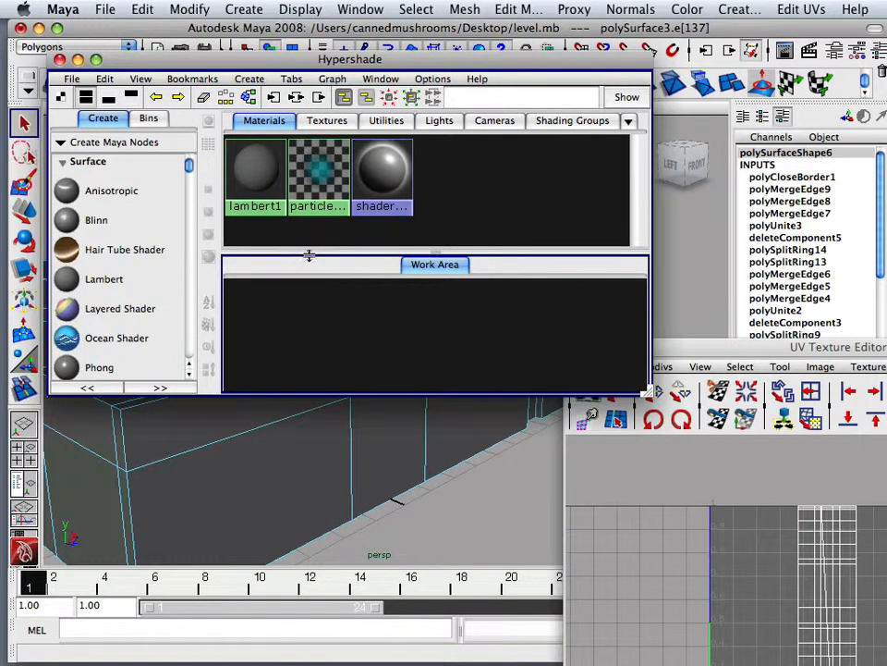
pyautogui.moveTo(648, 394); pyautogui.dragTo(758, 562)
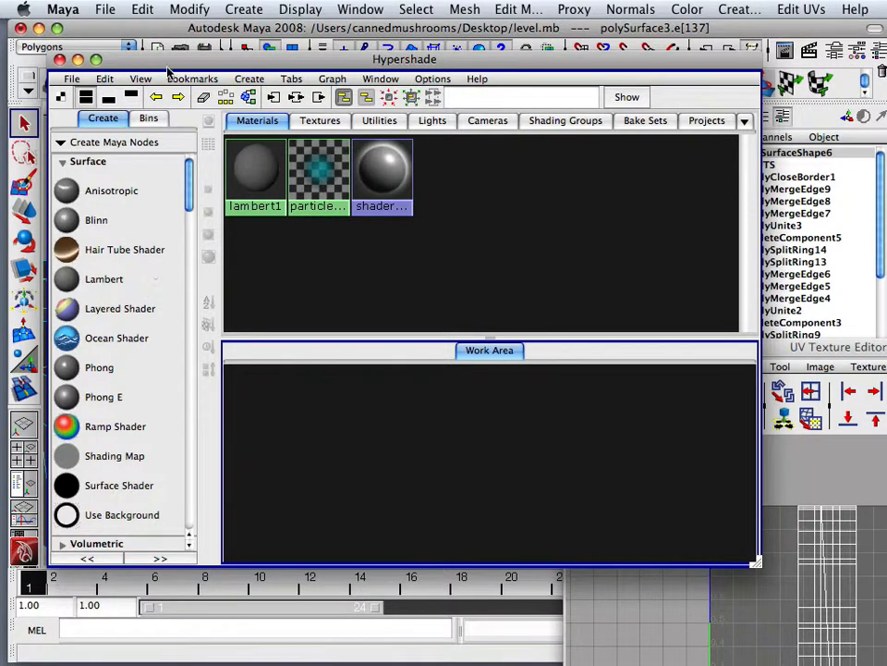
# Step: Create a Blinn material in the Hypershade's work area
pyautogui.moveTo(159, 66); pyautogui.dragTo(489, 198)
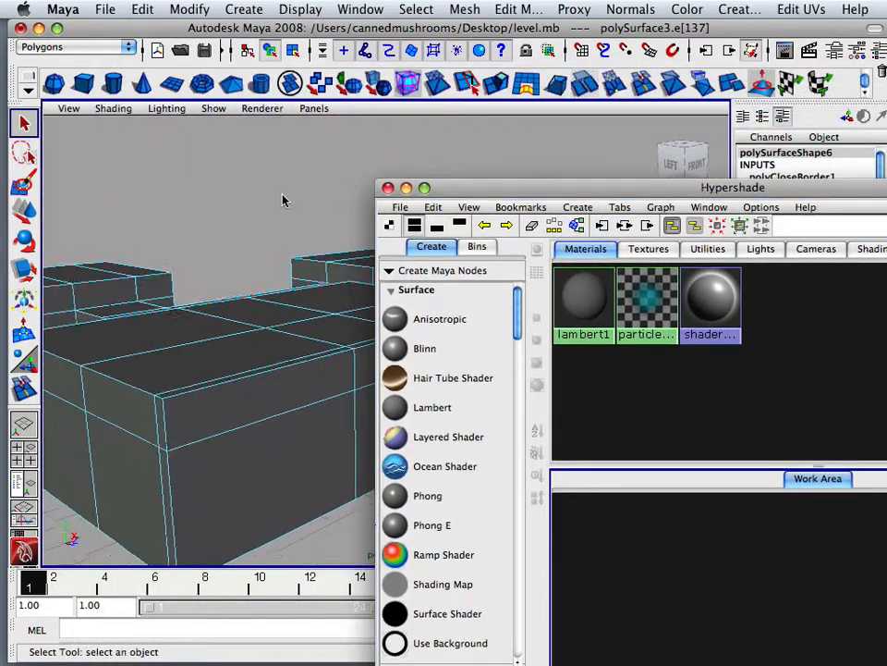
pyautogui.keyDown('alt'); pyautogui.moveTo(283, 198); pyautogui.dragTo(345, 203); pyautogui.keyUp('alt')
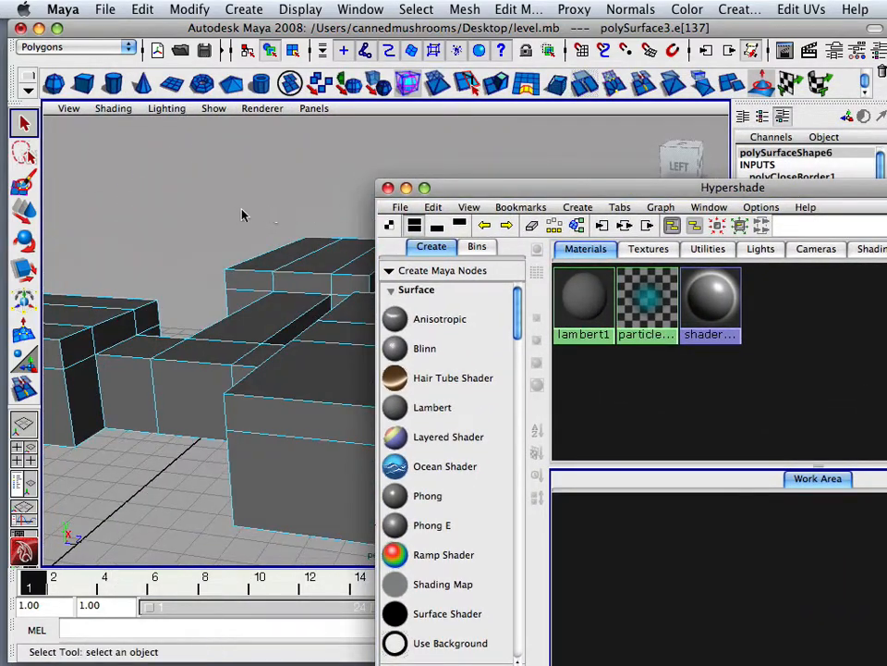
pyautogui.keyDown('alt'); pyautogui.moveTo(243, 213); pyautogui.dragTo(545, 215, button='right'); pyautogui.keyUp('alt')
pyautogui.moveTo(540, 194)
pyautogui.mouseDown()
pyautogui.moveTo(283, 80)
pyautogui.moveTo(289, 70)
pyautogui.moveTo(234, 61)
pyautogui.moveTo(208, 33)
pyautogui.mouseUp()
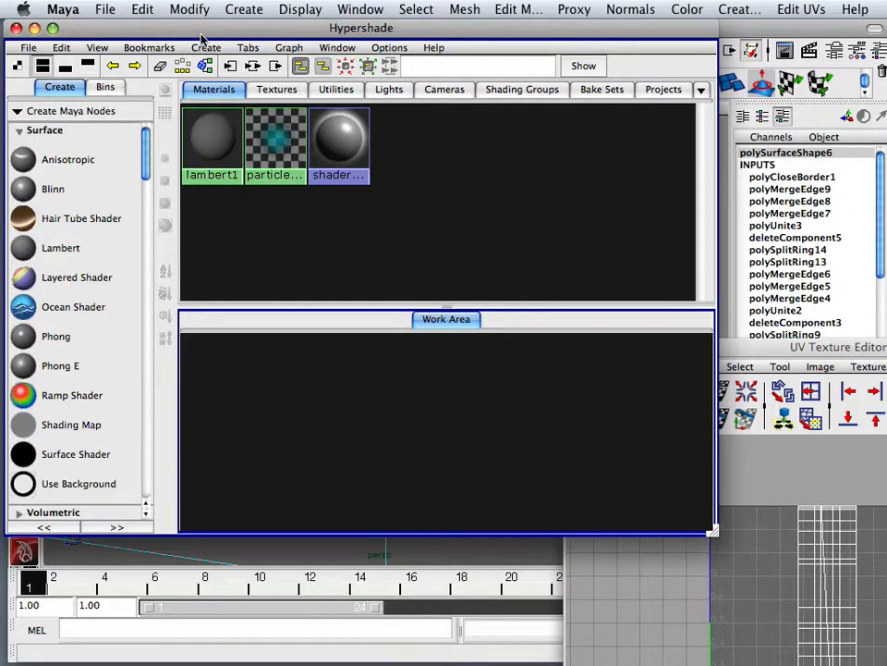
pyautogui.moveTo(185, 32); pyautogui.dragTo(264, 27)
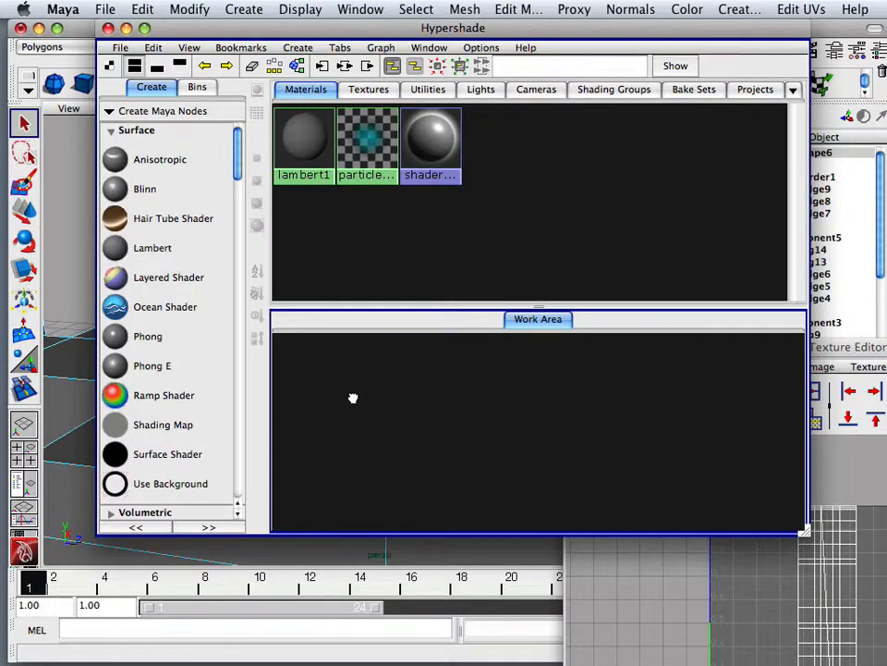
pyautogui.moveTo(354, 397); pyautogui.dragTo(354, 398, button='middle')
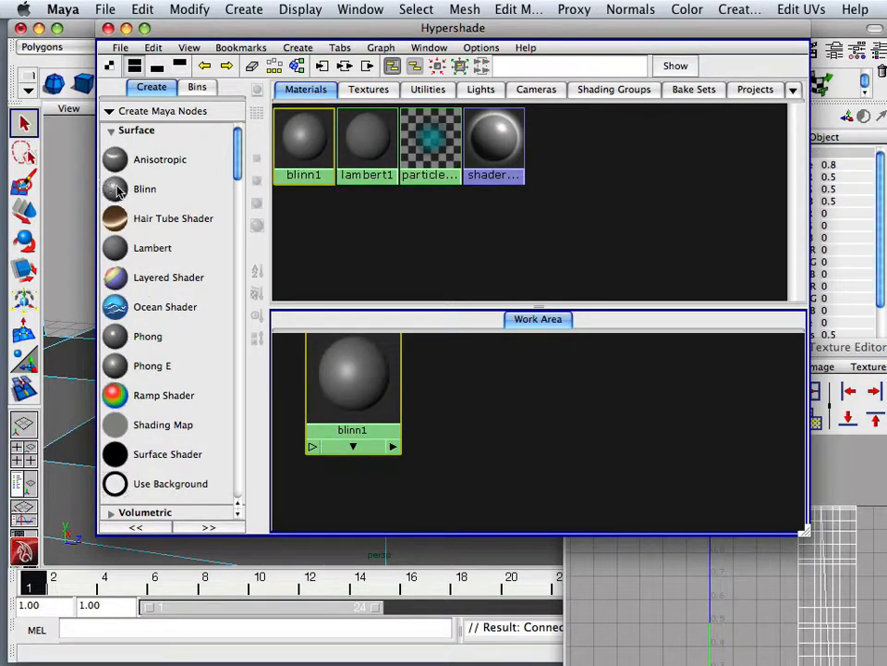
# Step: Create two more Blinn materials beside the first in the work area and move the Hypershade clear of the channel values
pyautogui.moveTo(490, 403); pyautogui.dragTo(490, 403, button='middle')
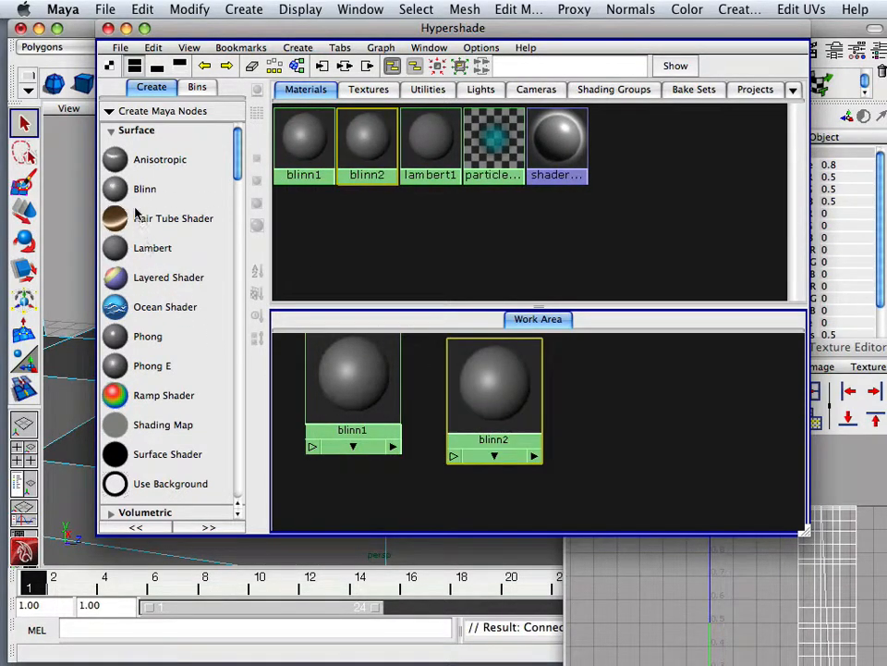
pyautogui.moveTo(120, 192); pyautogui.dragTo(620, 404, button='middle')
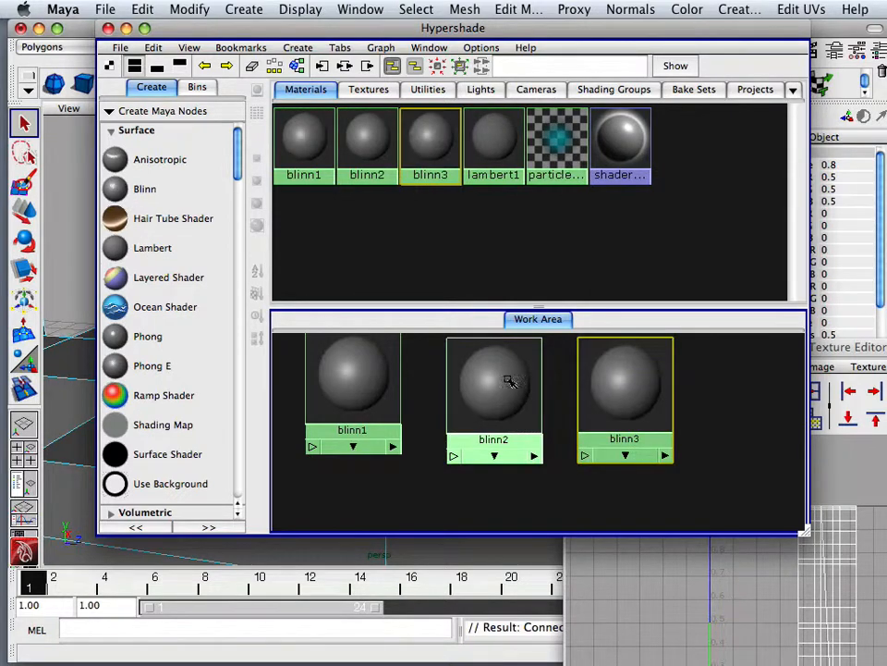
pyautogui.moveTo(528, 27); pyautogui.dragTo(354, 28)
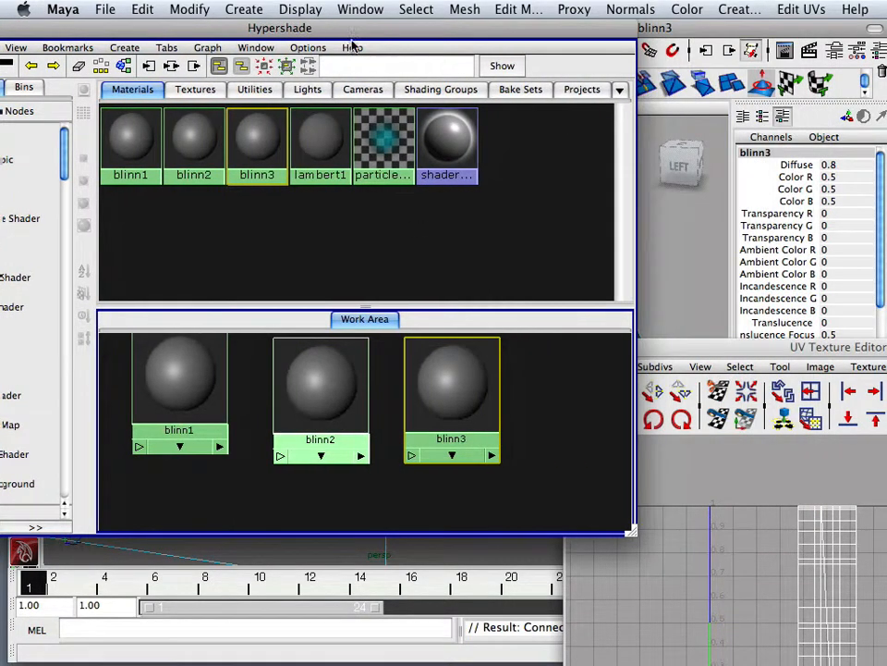
# Step: Rename the first Blinn material as wall1
pyautogui.click(183, 398)
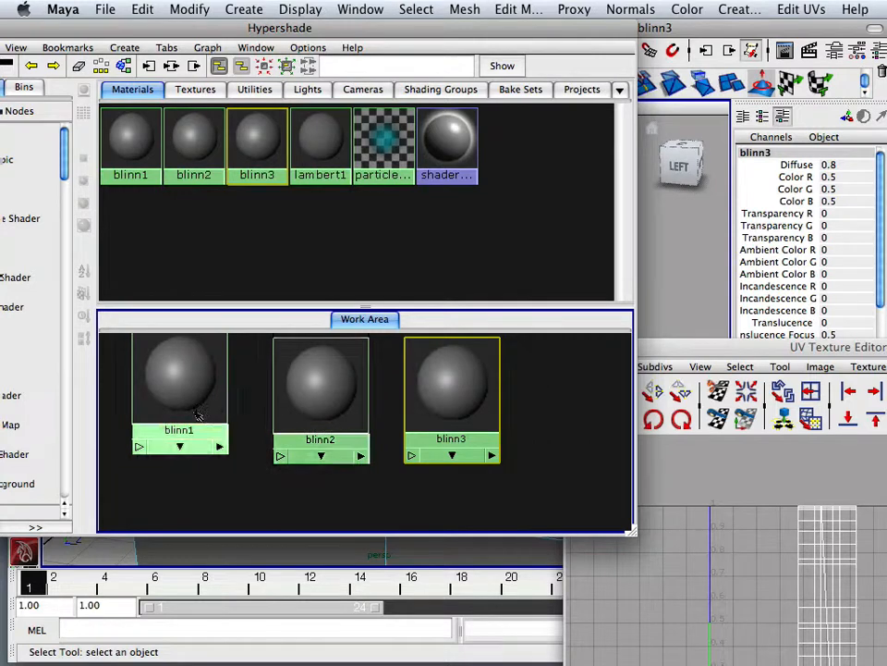
pyautogui.click(789, 156)
pyautogui.write('w')
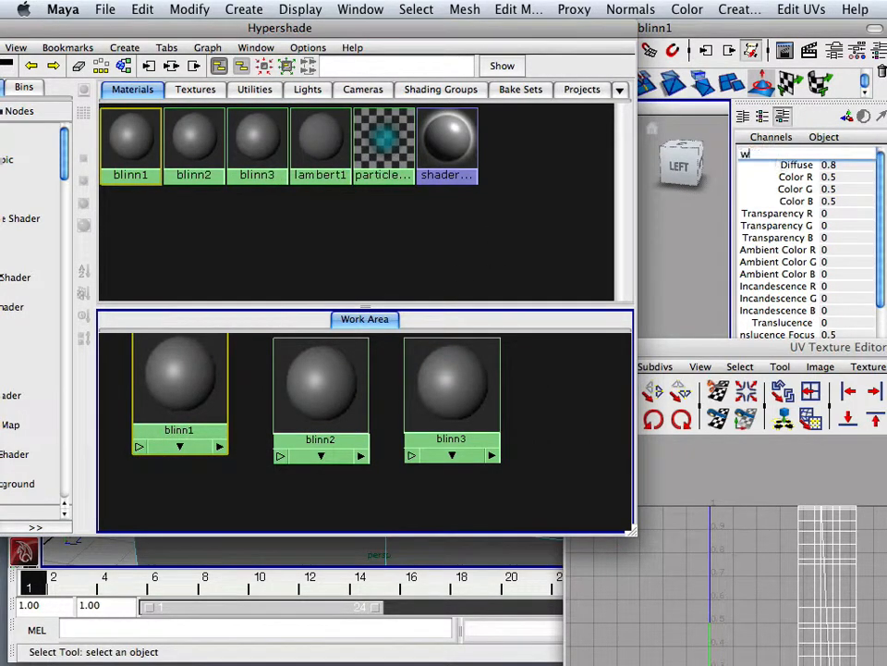
pyautogui.write('all1')
pyautogui.press('Return')
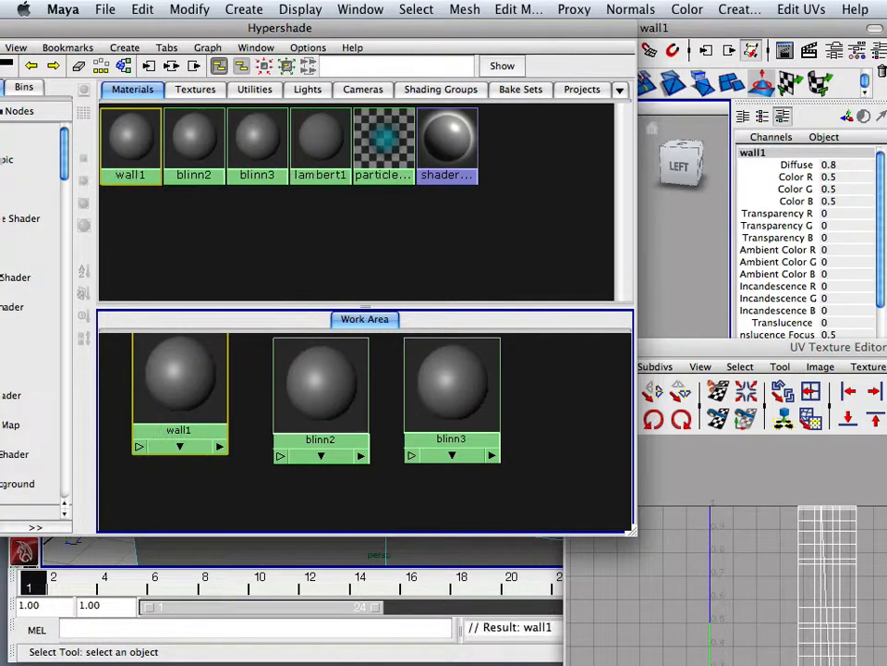
# Step: Rename the second Blinn material as wall2
pyautogui.click(350, 414)
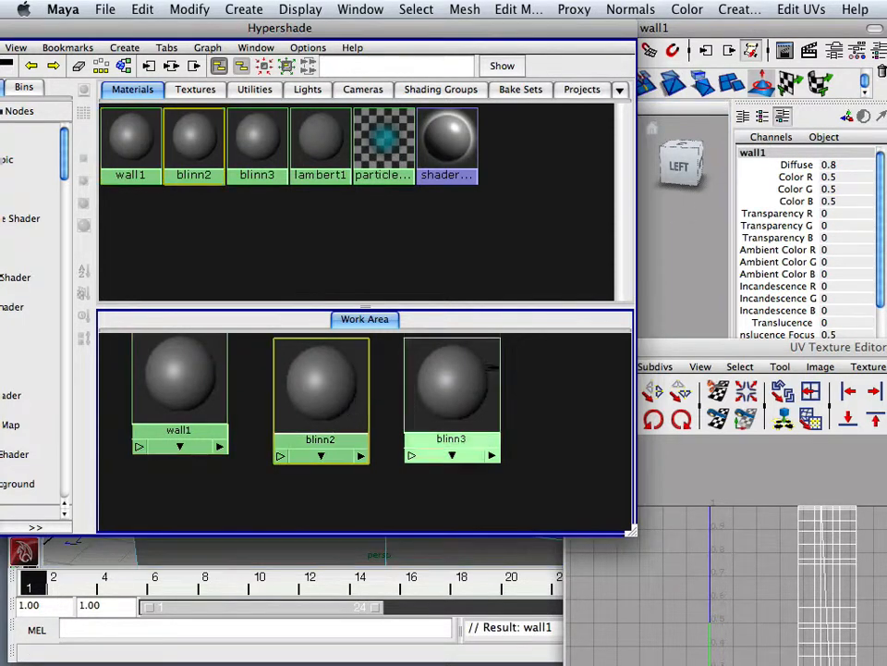
pyautogui.click(773, 154)
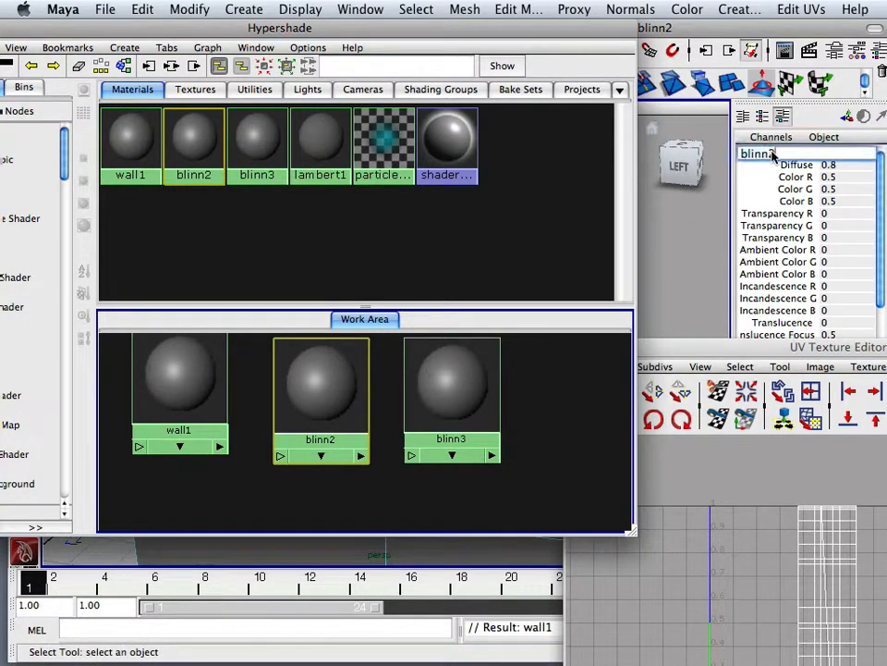
pyautogui.doubleClick(772, 153)
pyautogui.write('w')
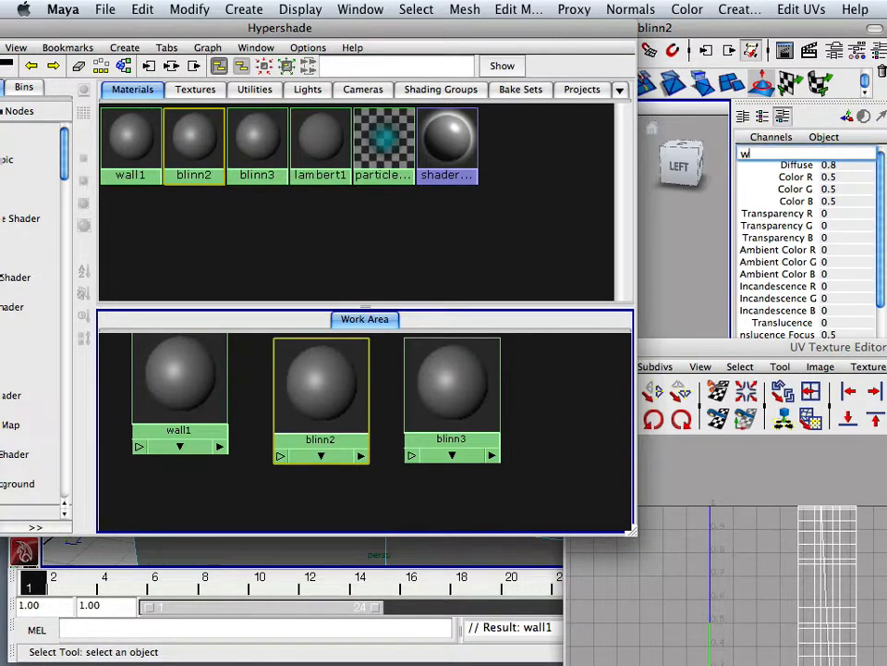
pyautogui.write('all2')
pyautogui.press('Return')
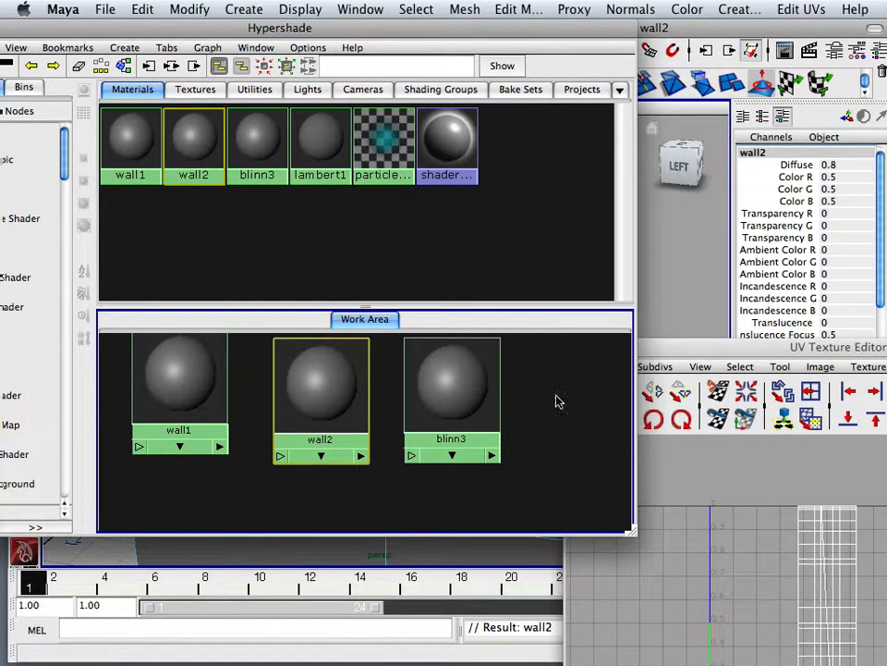
# Step: Rename the third Blinn material as wall3
pyautogui.click(477, 412)
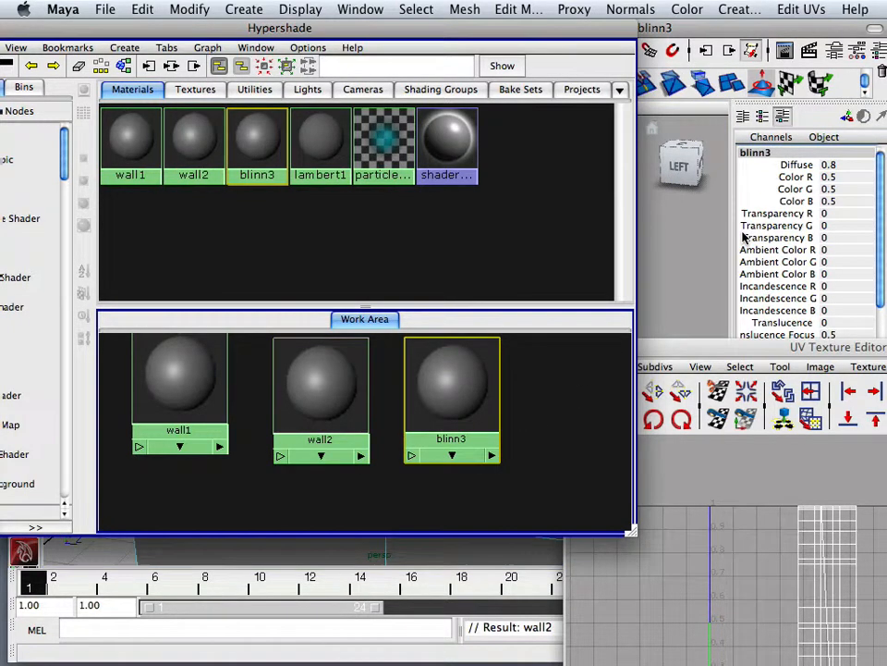
pyautogui.doubleClick(758, 154)
pyautogui.write('wall3')
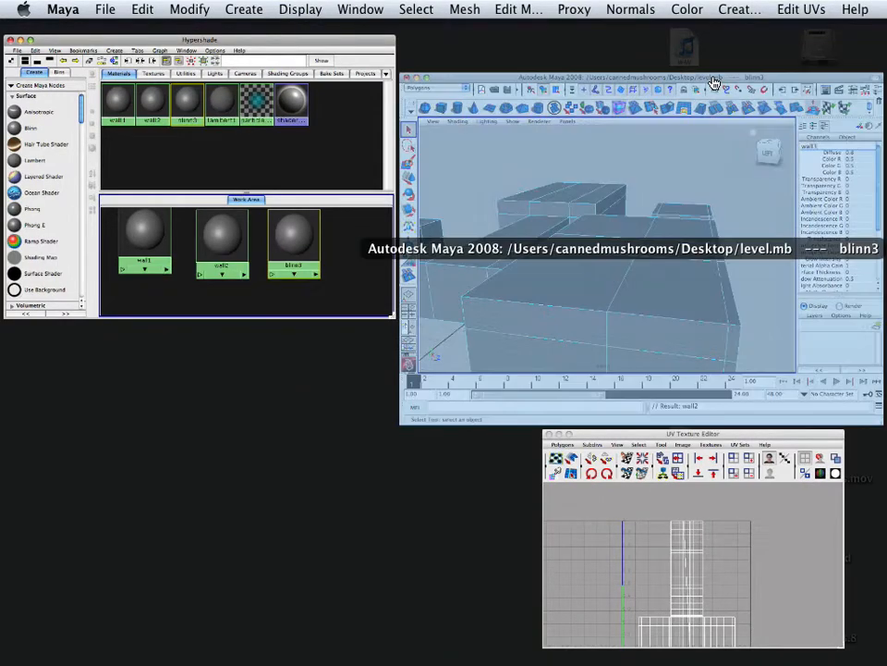
pyautogui.click(714, 81)
pyautogui.press('Return')
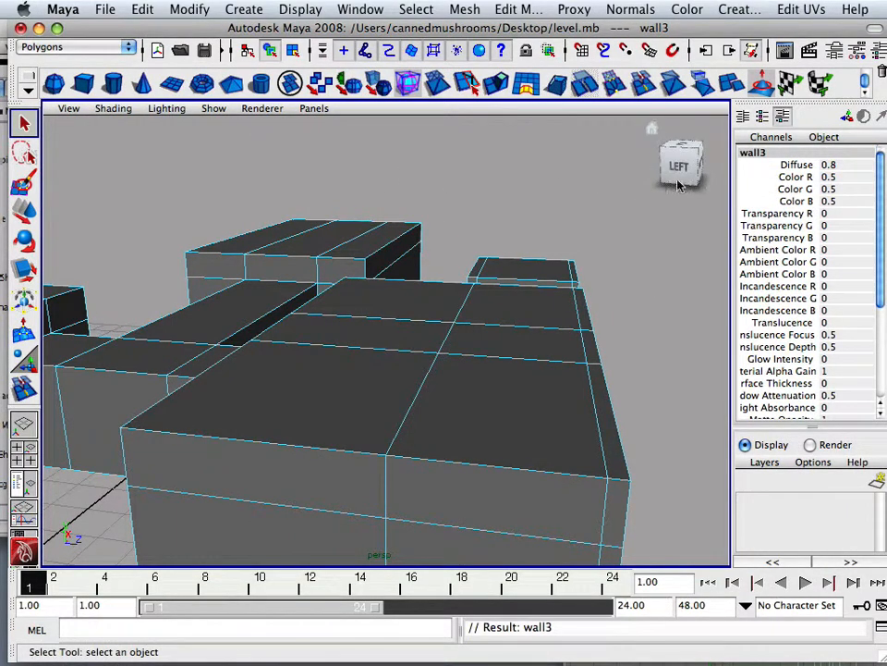
# Step: Bring the Hypershade back in front of the model and frame all three wall materials in its work area
pyautogui.click(361, 9)
pyautogui.moveTo(373, 75)
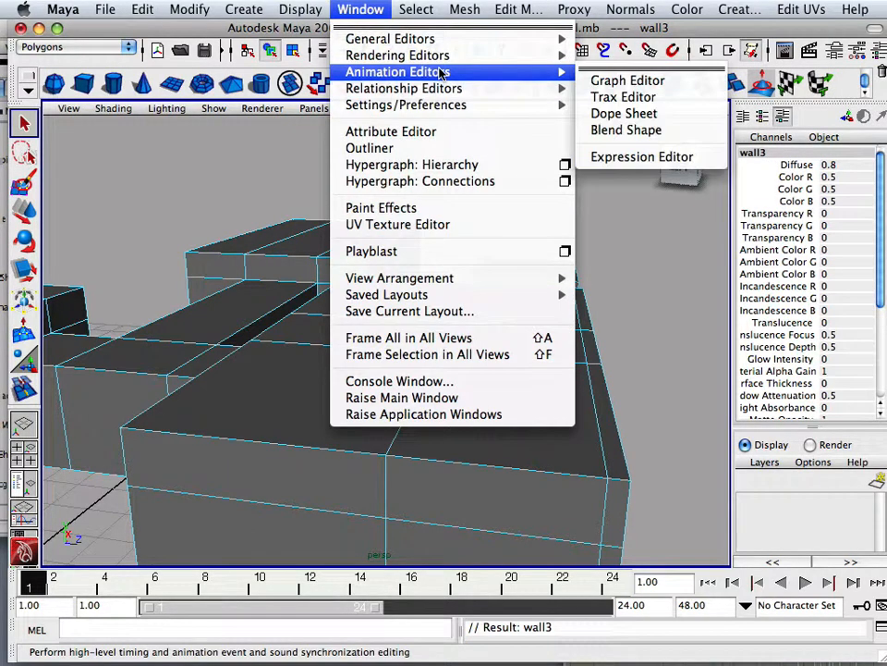
pyautogui.moveTo(530, 55)
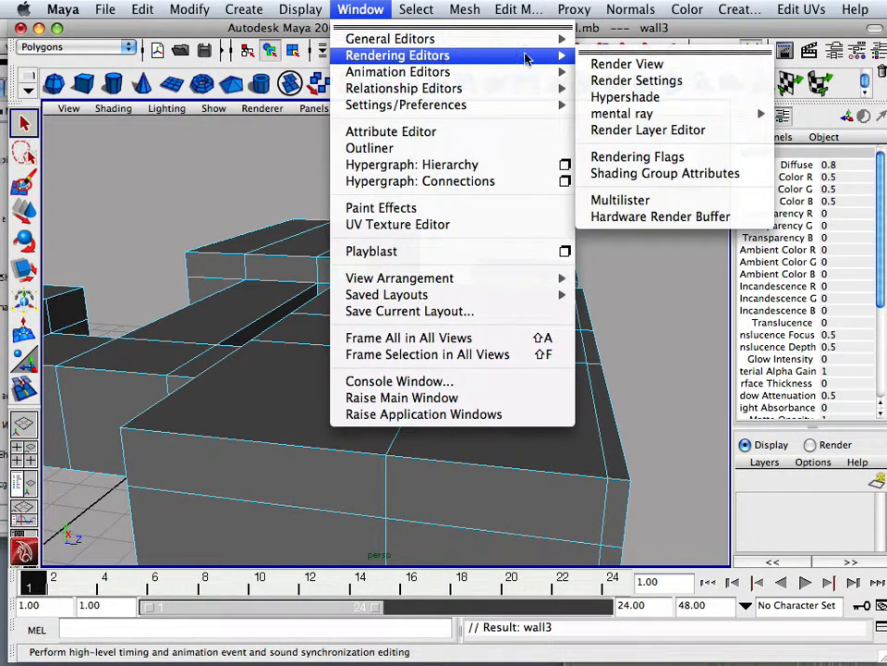
pyautogui.click(620, 94)
pyautogui.keyDown('alt'); pyautogui.moveTo(315, 408); pyautogui.dragTo(181, 44, button='right'); pyautogui.keyUp('alt')
pyautogui.moveTo(159, 27); pyautogui.dragTo(186, 22)
pyautogui.moveTo(102, 25); pyautogui.dragTo(224, 26)
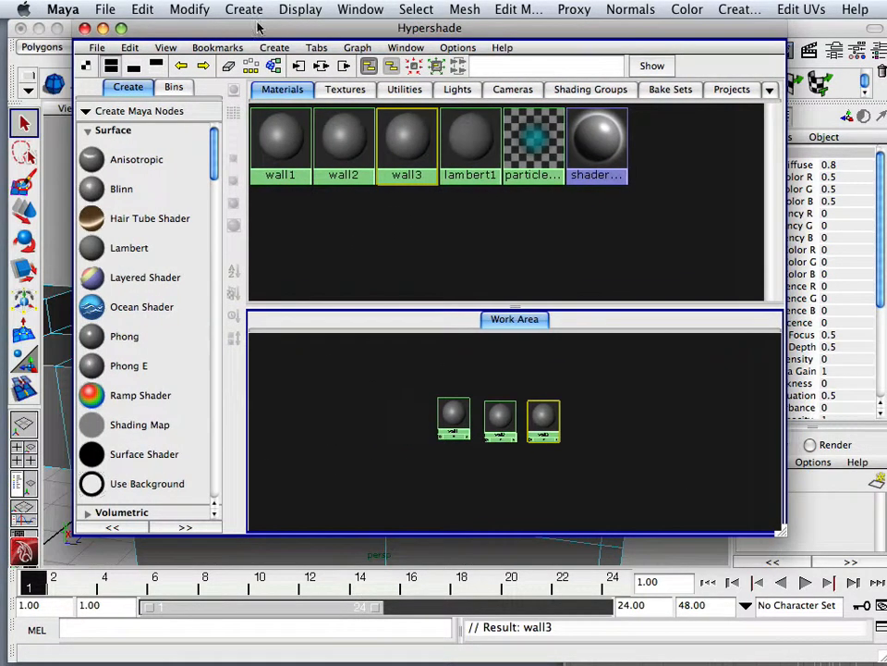
pyautogui.press('a')
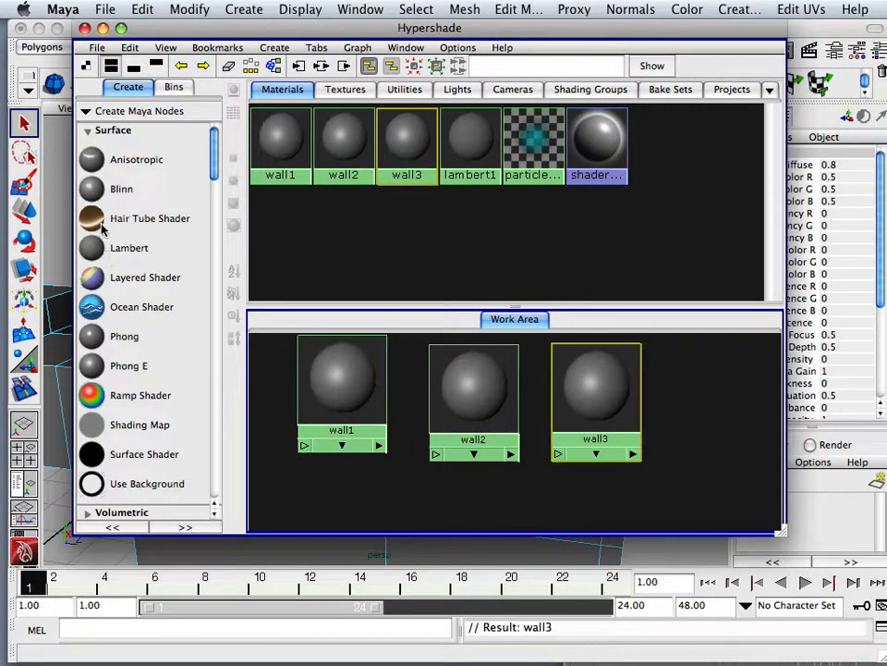
# Step: Create two more Blinn materials below the wall materials in the work area
pyautogui.scroll(-1, 103, 228)
pyautogui.scroll(-1, 102, 228)
pyautogui.scroll(2, 97, 198)
pyautogui.moveTo(93, 190); pyautogui.dragTo(336, 499, button='middle')
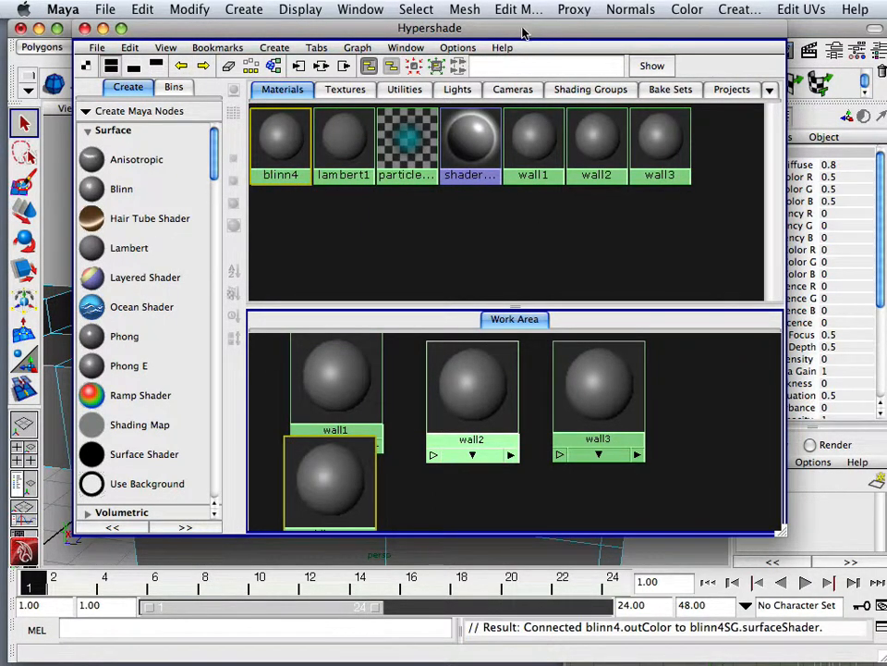
pyautogui.moveTo(86, 192); pyautogui.dragTo(440, 499, button='middle')
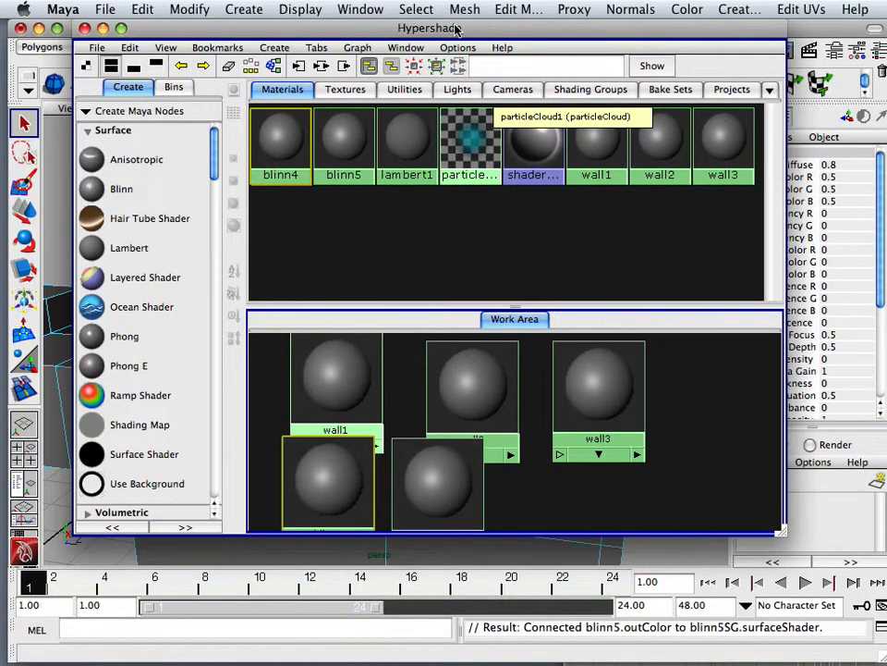
# Step: Rename the first new Blinn material, below wall1, as floor1
pyautogui.moveTo(448, 22); pyautogui.dragTo(277, 22)
pyautogui.click(760, 153)
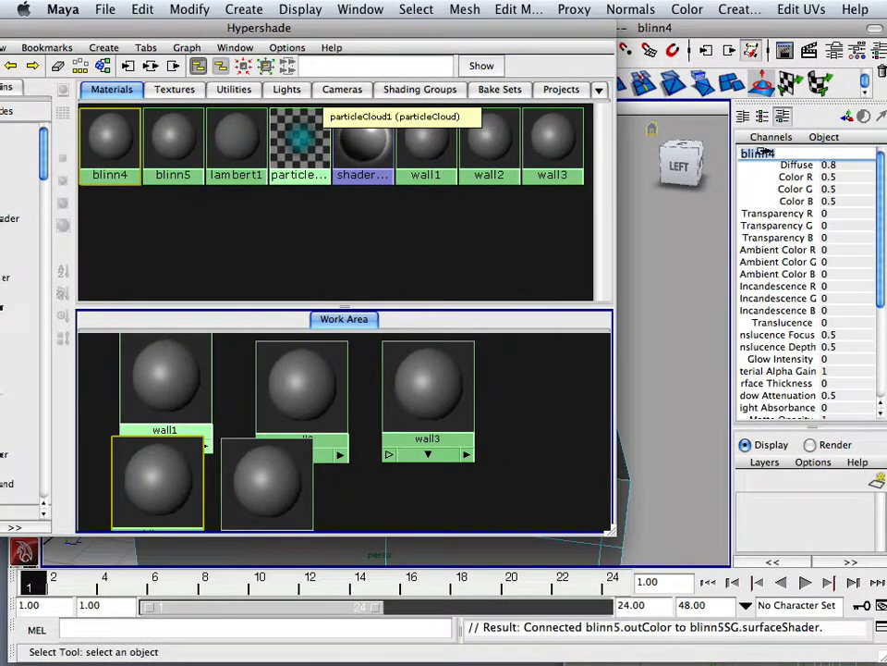
pyautogui.write('floor1')
pyautogui.press('Return')
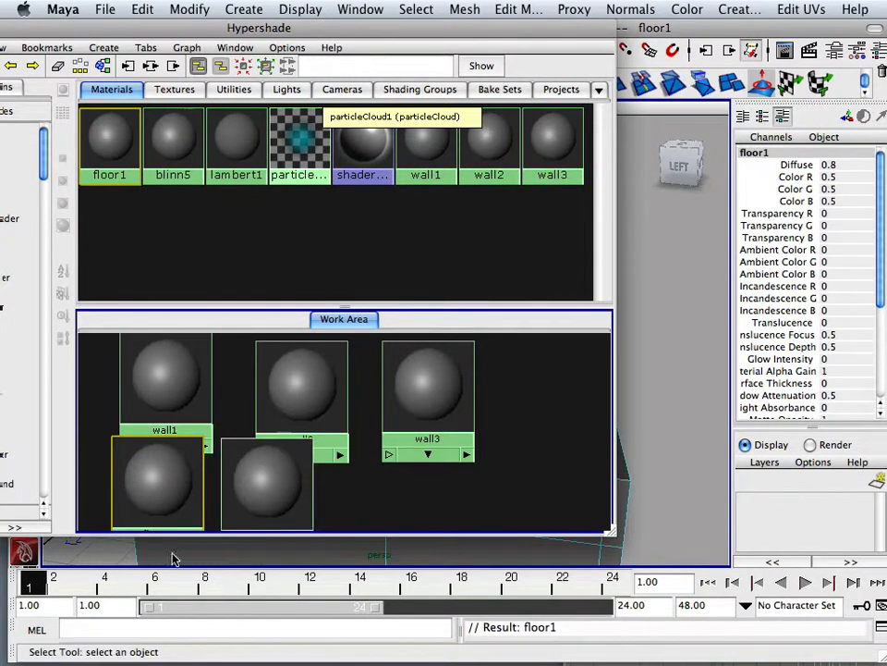
# Step: Rename the Blinn material beside floor1 as floor2
pyautogui.click(238, 460)
pyautogui.click(755, 153)
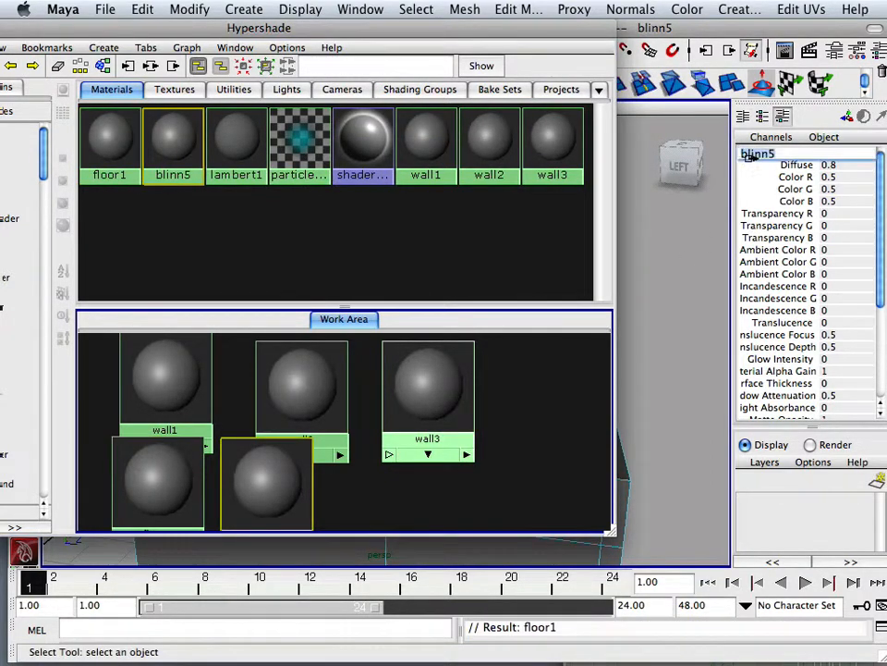
pyautogui.write('floor')
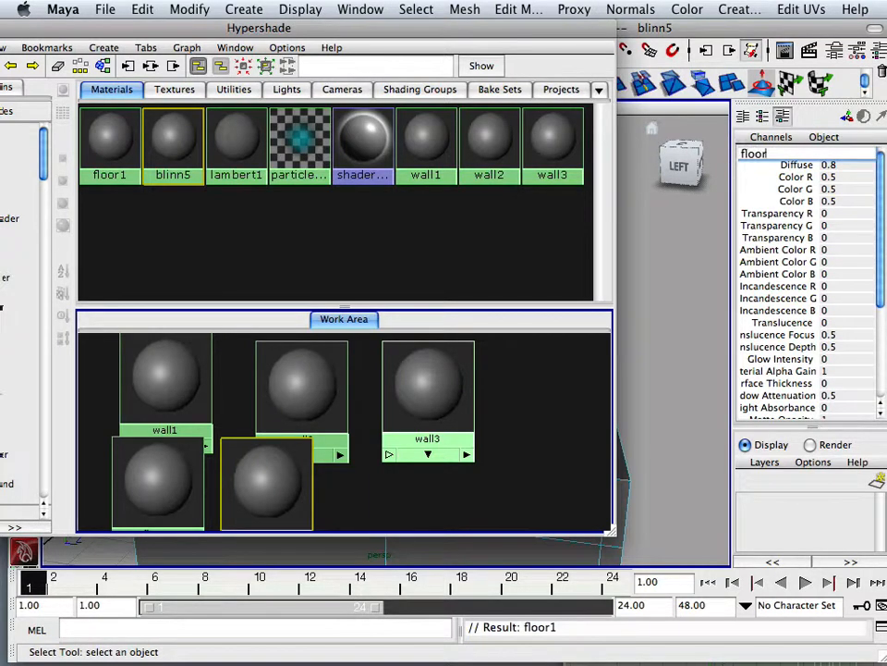
pyautogui.write('2')
pyautogui.press('Return')
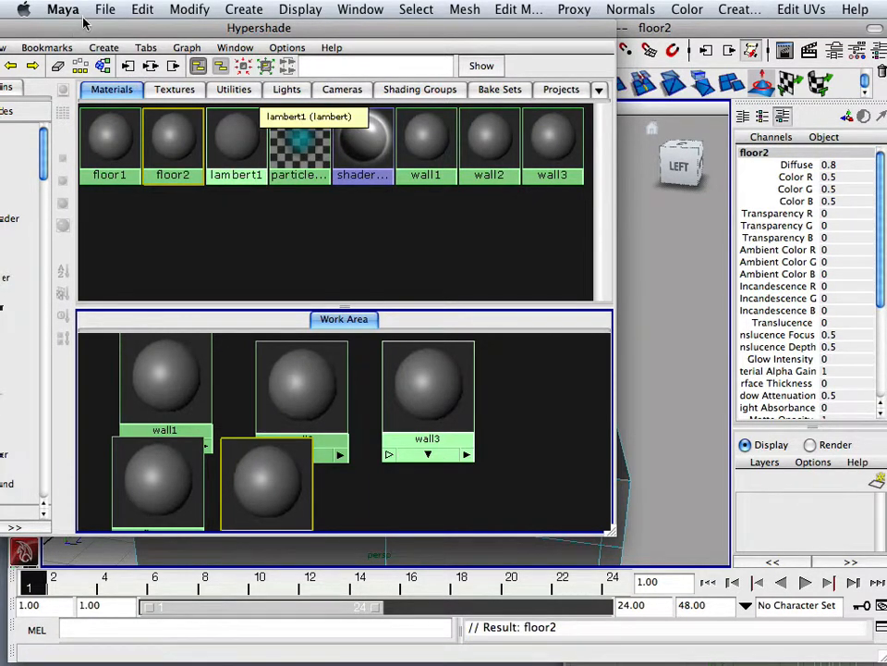
# Step: Create another Blinn material beside floor2 in the work area and name it ceiling1
pyautogui.moveTo(83, 23); pyautogui.dragTo(185, 28)
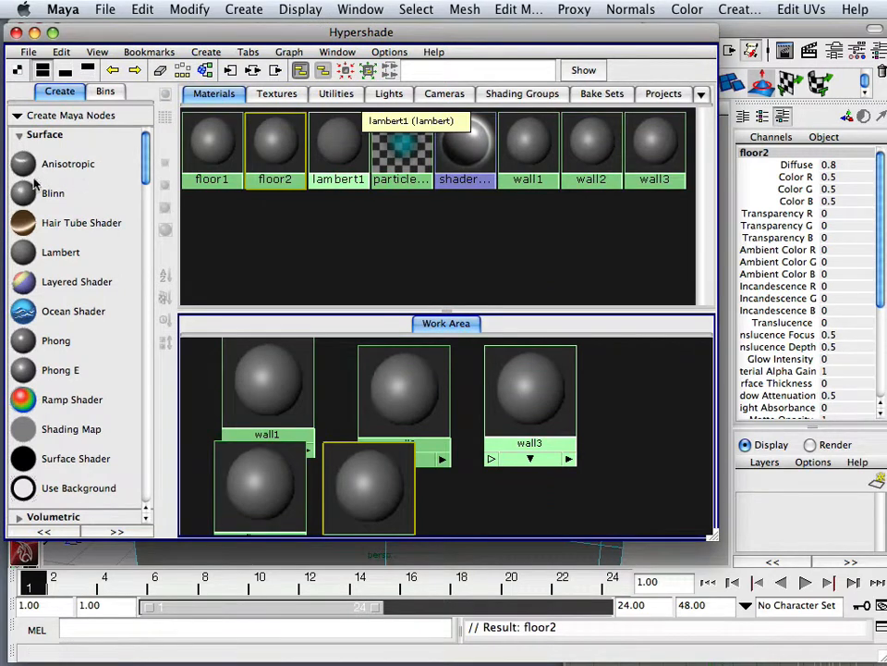
pyautogui.scroll(-1, 23, 188)
pyautogui.moveTo(23, 187); pyautogui.dragTo(480, 486, button='middle')
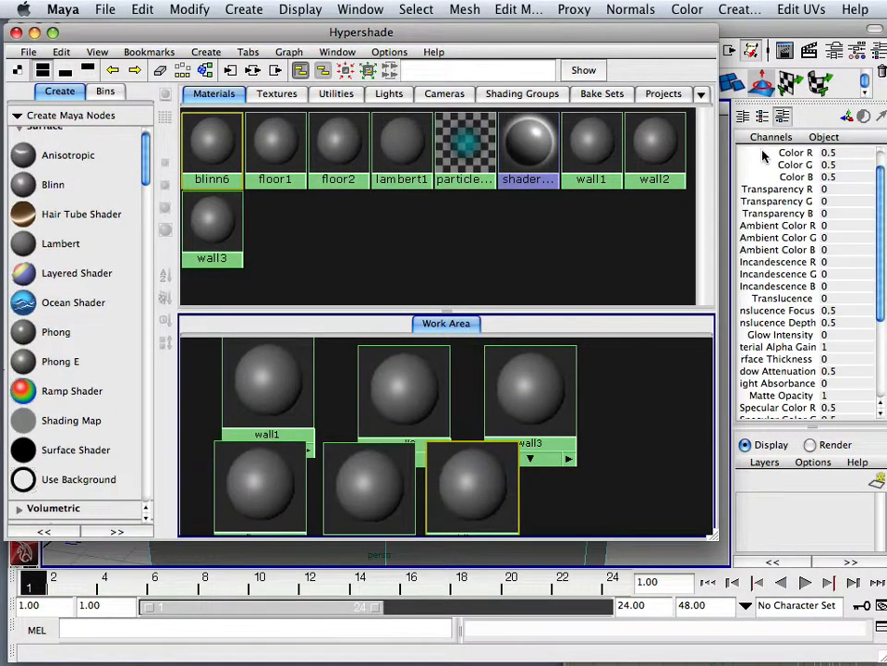
pyautogui.scroll(2, 822, 290)
pyautogui.click(782, 159)
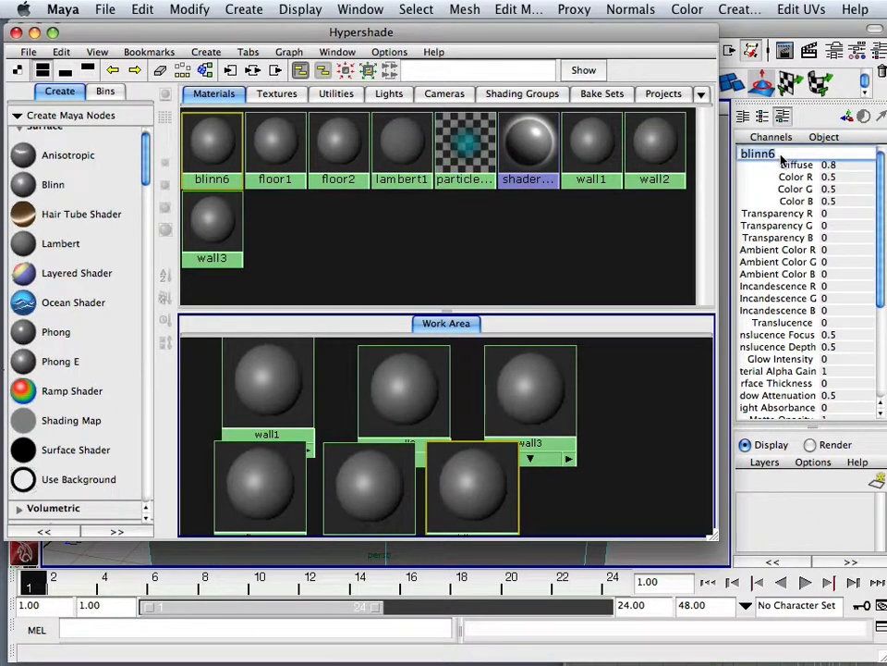
pyautogui.write('d')
pyautogui.write('eiling1')
pyautogui.press('Return')
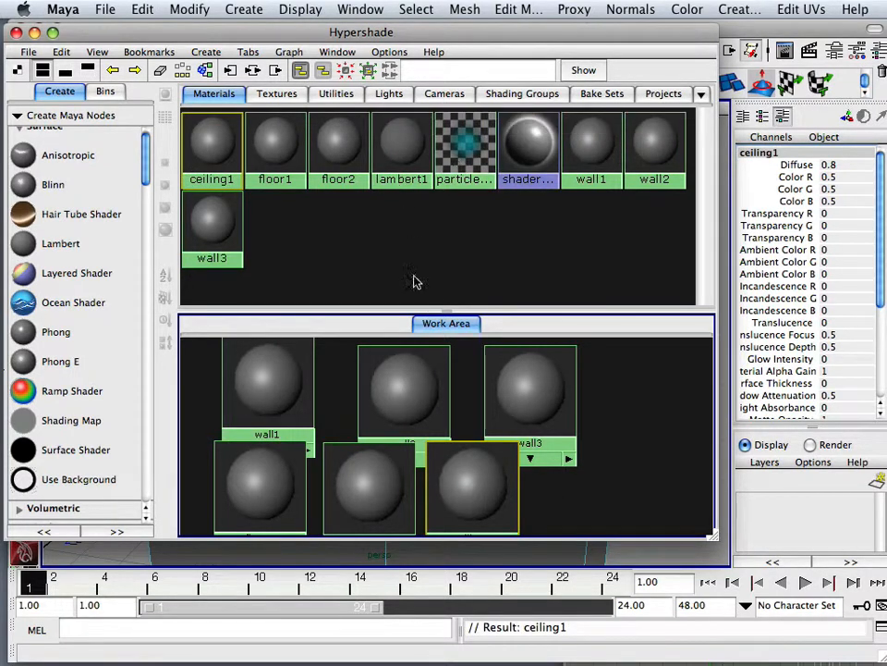
# Step: Create one more Blinn material at the end of the lower row and name it ceiling2
pyautogui.scroll(1, 25, 188)
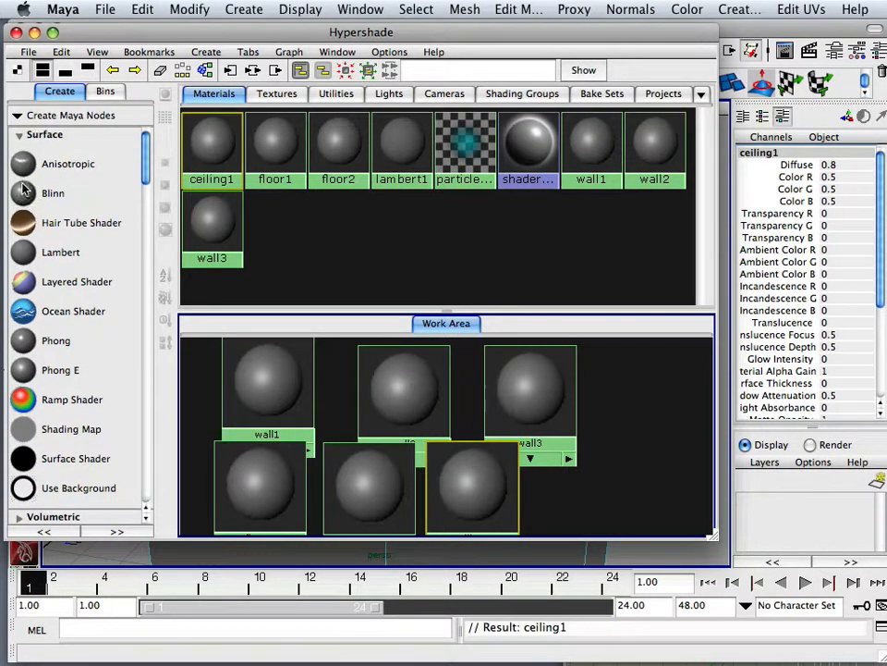
pyautogui.moveTo(25, 192); pyautogui.dragTo(601, 490, button='middle')
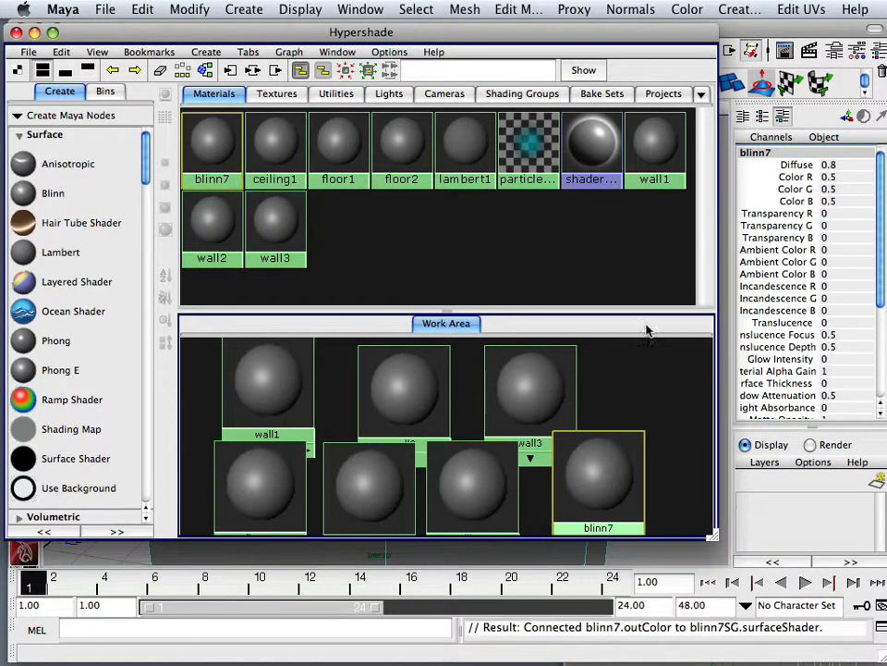
pyautogui.click(758, 155)
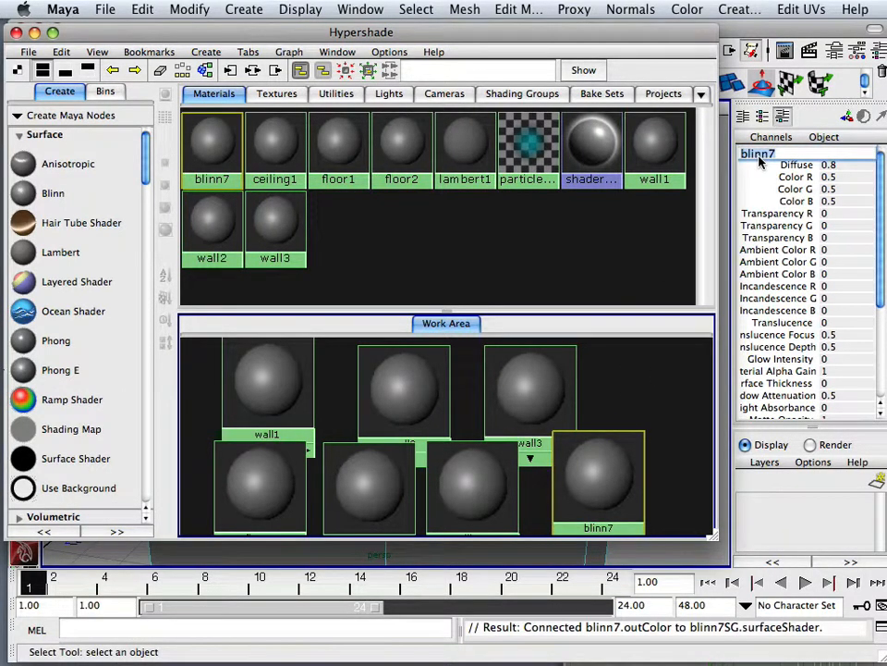
pyautogui.write('d')
pyautogui.write('eiling2')
pyautogui.press('Return')
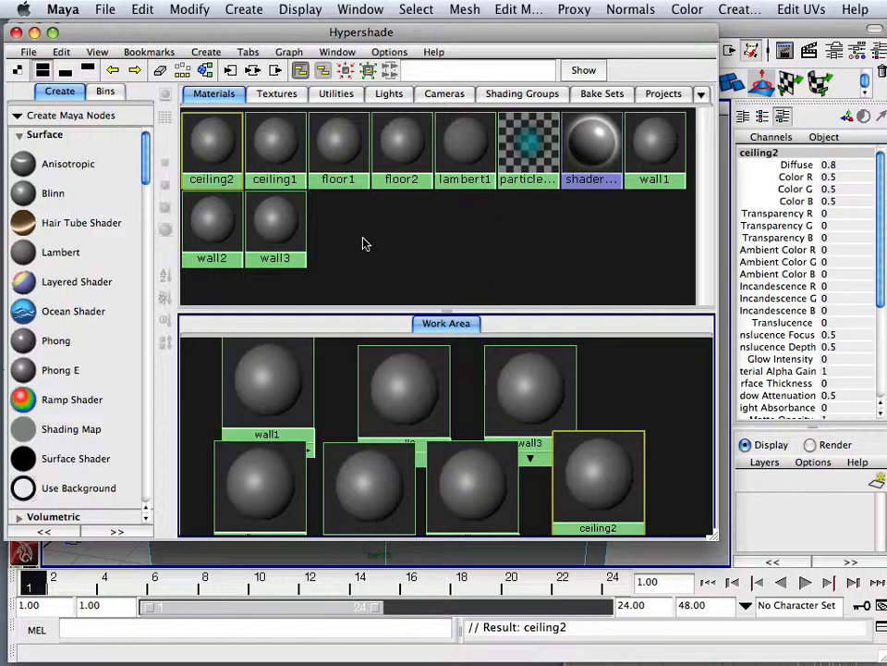
# Step: Arrange the wall1, wall2 and wall3 nodes in a row higher up in the work area
pyautogui.scroll(1, 464, 386)
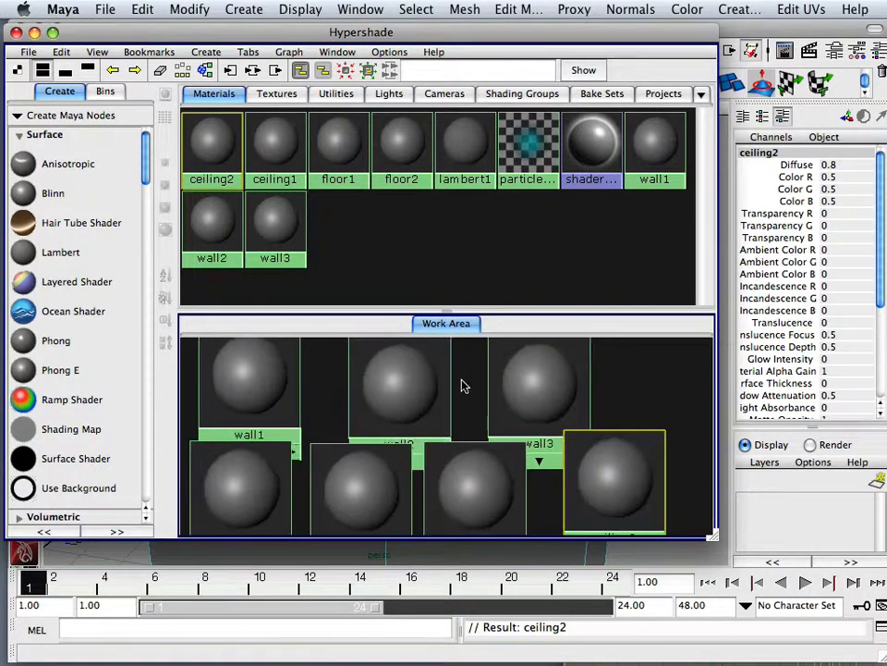
pyautogui.scroll(-3, 464, 386)
pyautogui.scroll(4, 392, 258)
pyautogui.scroll(-3, 262, 47)
pyautogui.moveTo(271, 39); pyautogui.dragTo(354, 35)
pyautogui.moveTo(380, 395); pyautogui.dragTo(405, 388)
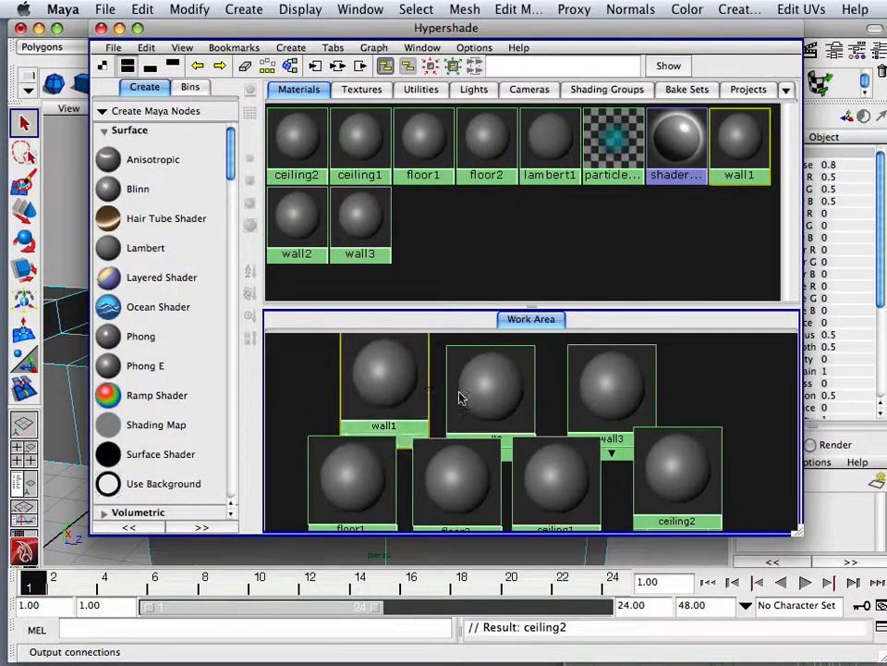
pyautogui.moveTo(462, 398); pyautogui.dragTo(470, 387)
pyautogui.moveTo(618, 399); pyautogui.dragTo(620, 387)
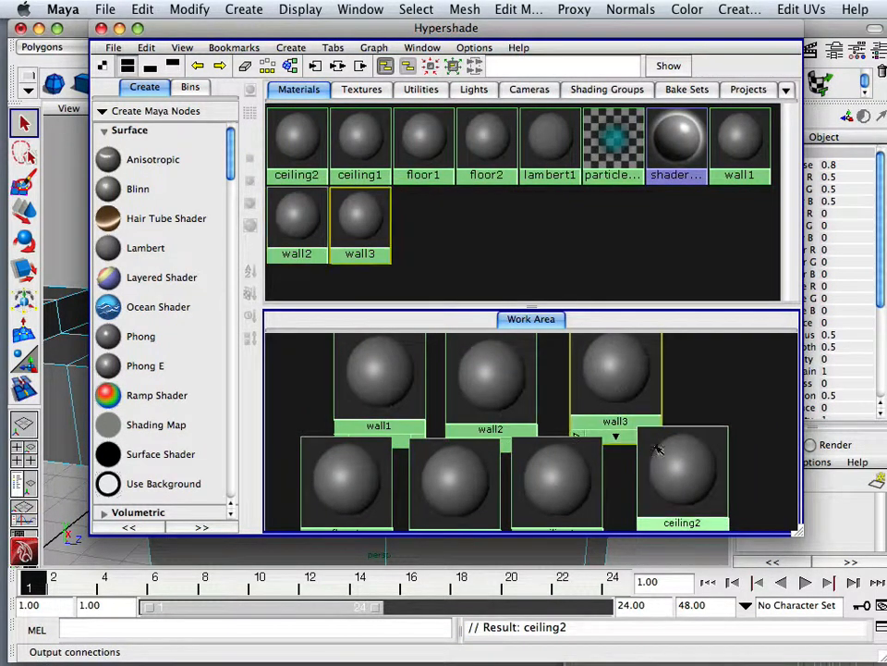
# Step: Move the ceiling and floor nodes down into a separate row beneath the wall nodes
pyautogui.moveTo(658, 450); pyautogui.dragTo(655, 519)
pyautogui.moveTo(551, 472); pyautogui.dragTo(549, 506)
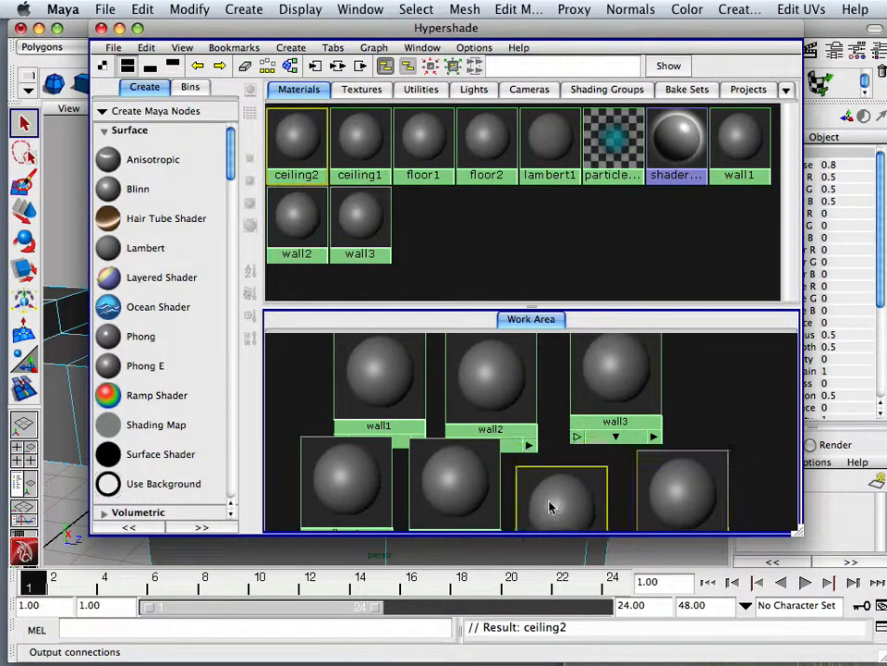
pyautogui.moveTo(434, 468); pyautogui.dragTo(430, 499)
pyautogui.moveTo(346, 465); pyautogui.dragTo(338, 500)
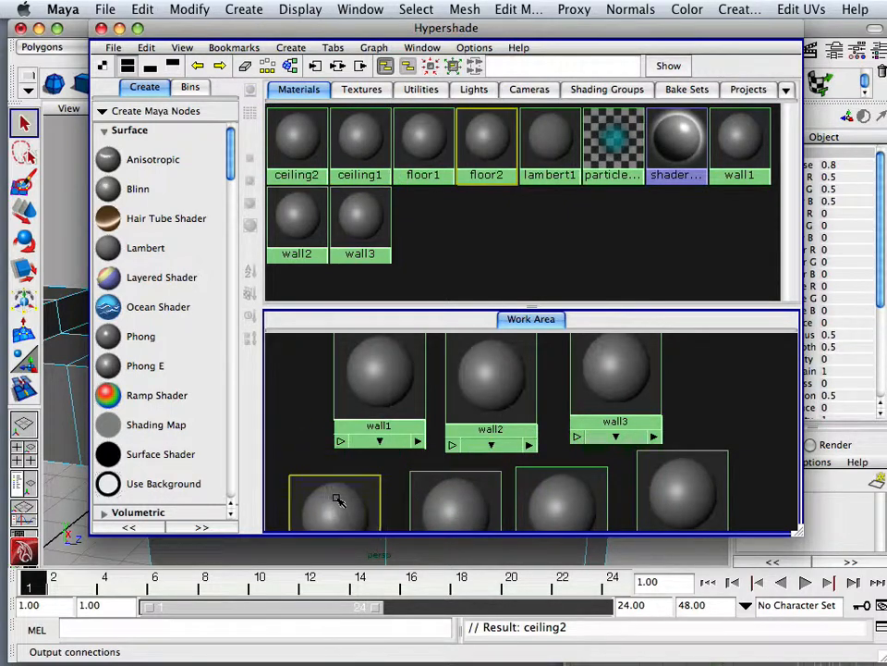
# Step: Select the wall1 material and reposition the Hypershade window over the model view
pyautogui.click(368, 416)
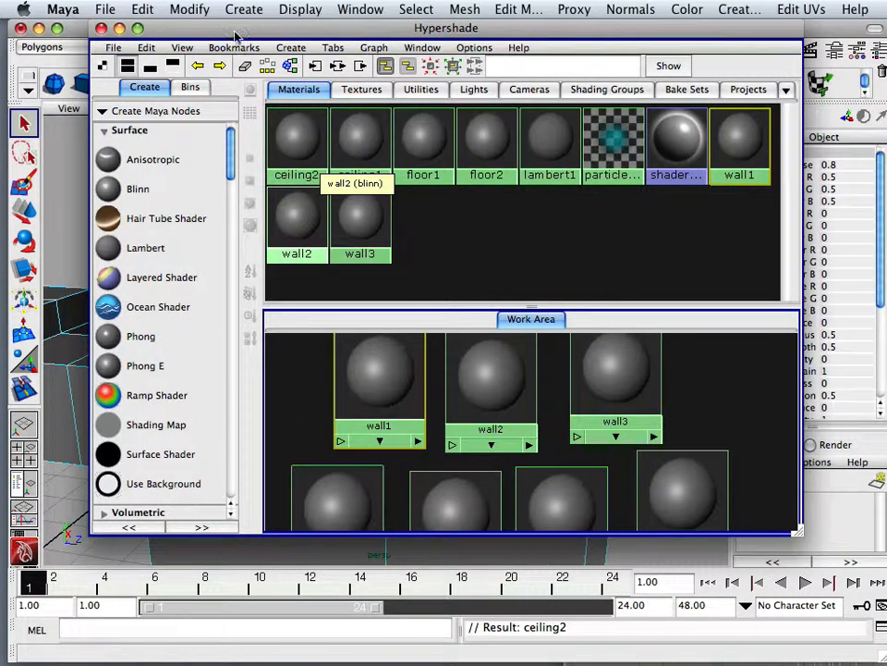
pyautogui.moveTo(236, 37); pyautogui.dragTo(442, 80)
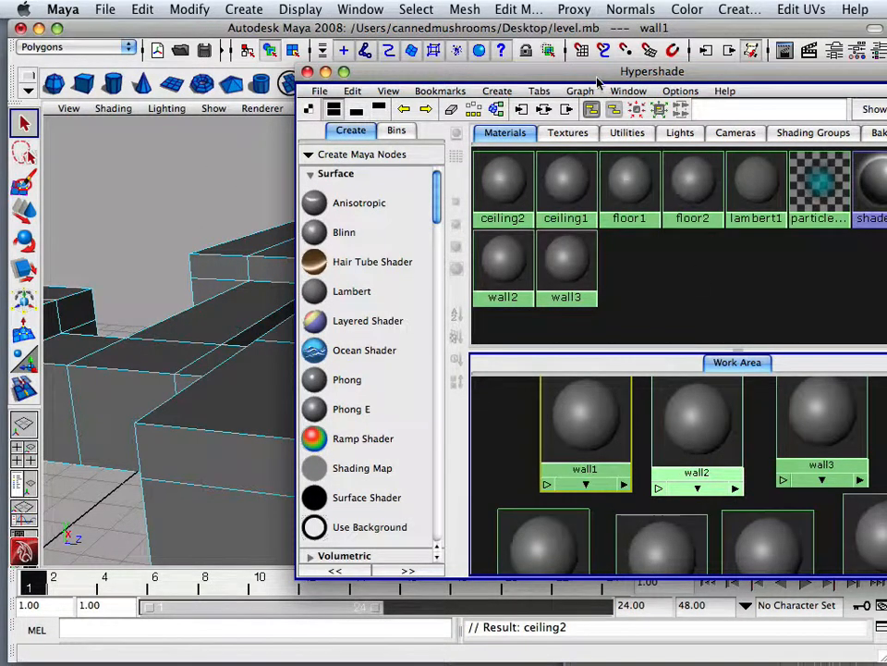
pyautogui.moveTo(598, 83); pyautogui.dragTo(417, 53)
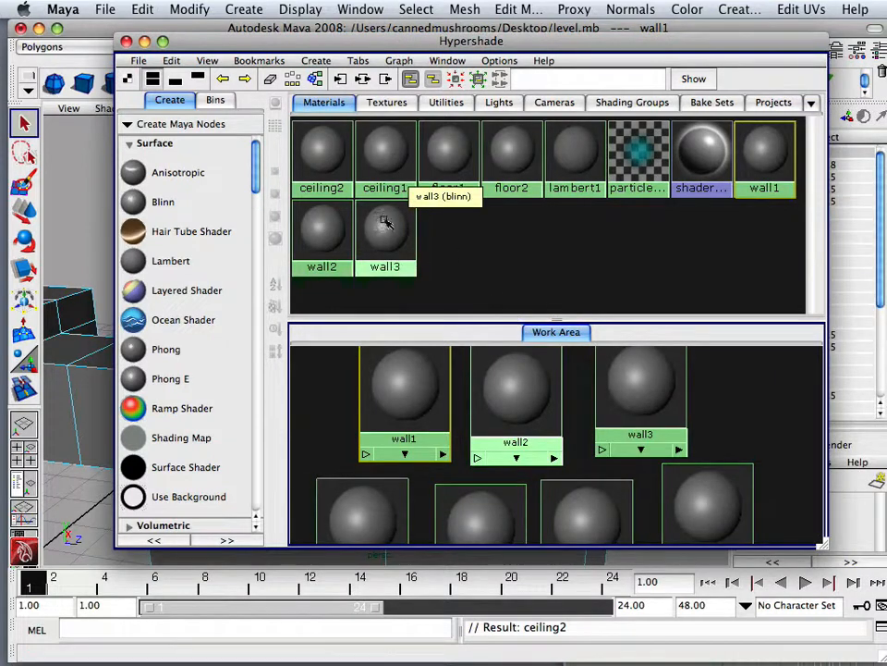